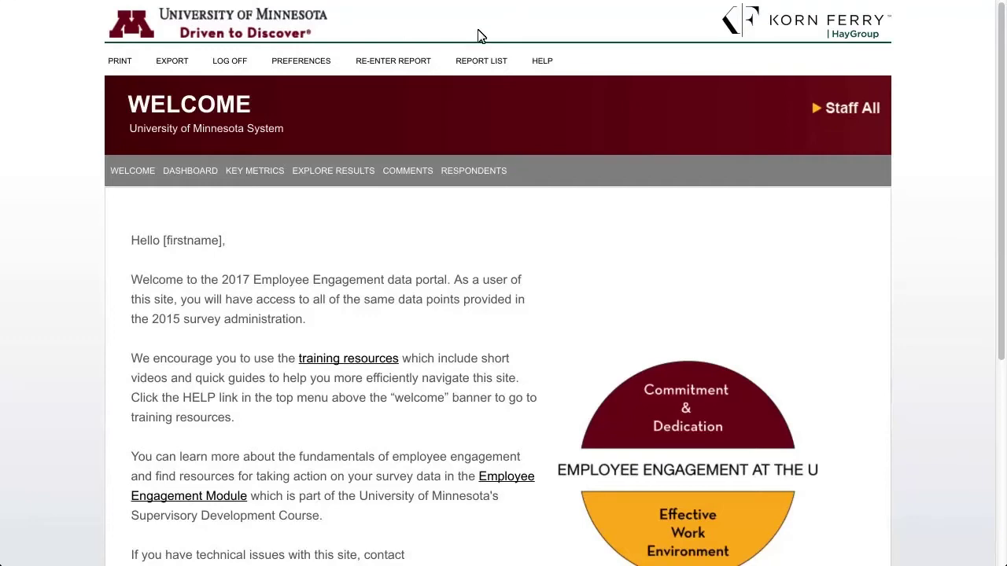
pyautogui.scroll(-2, 1001, 400)
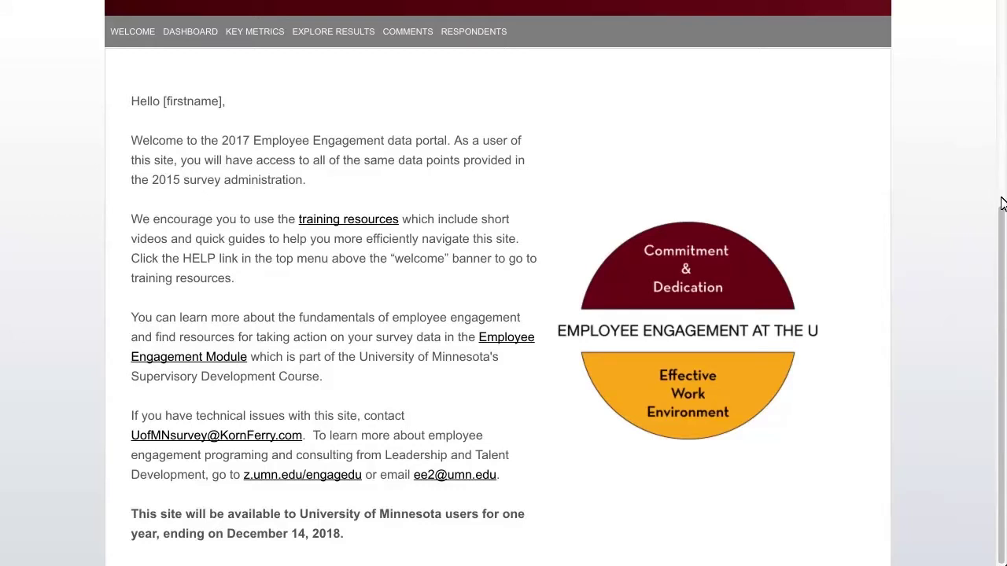
pyautogui.click(1002, 57)
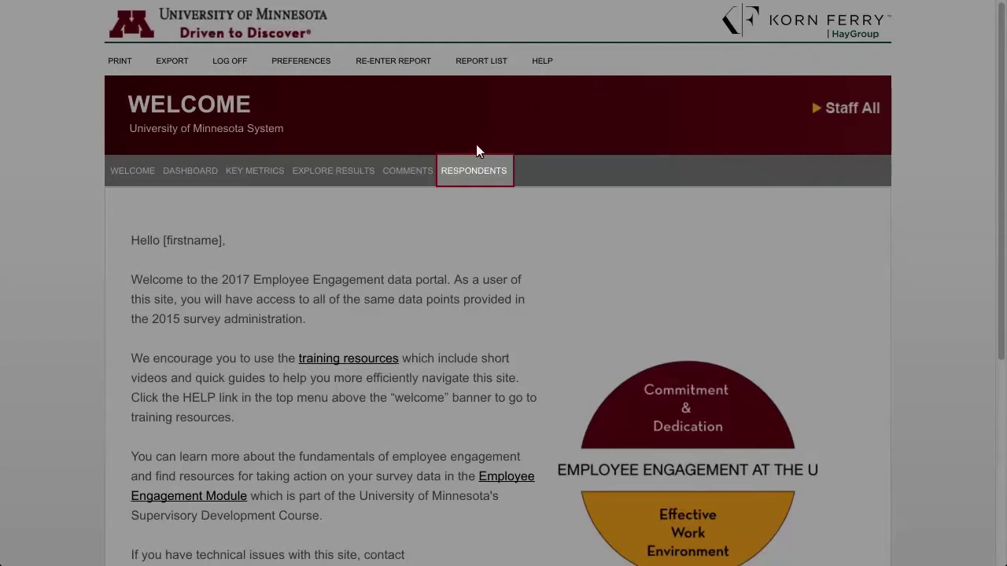
# Show the Respondents page for Leadership and Talent Development under Finance and Operations > Human Resources.
pyautogui.click(472, 170)
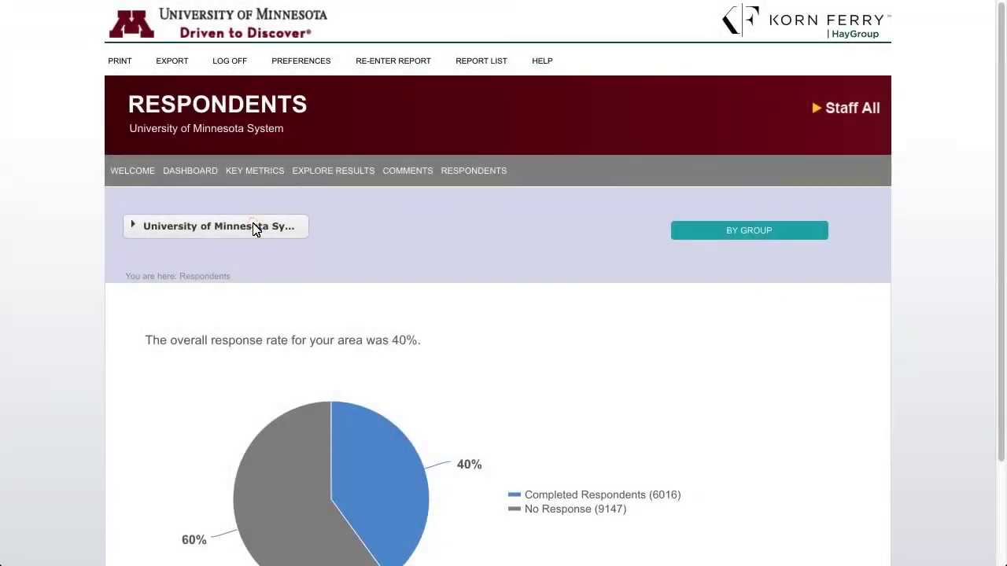
pyautogui.click(254, 228)
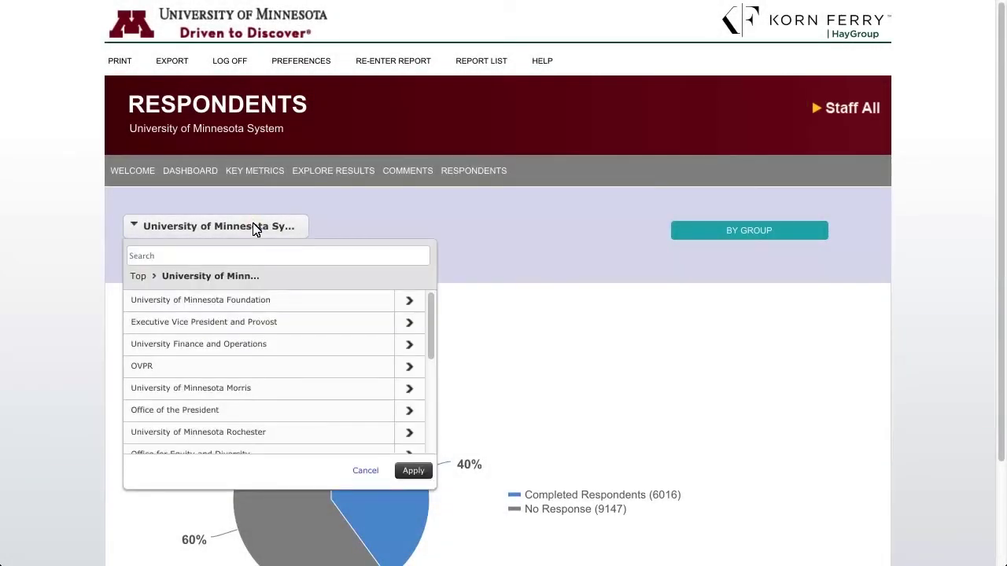
pyautogui.click(410, 346)
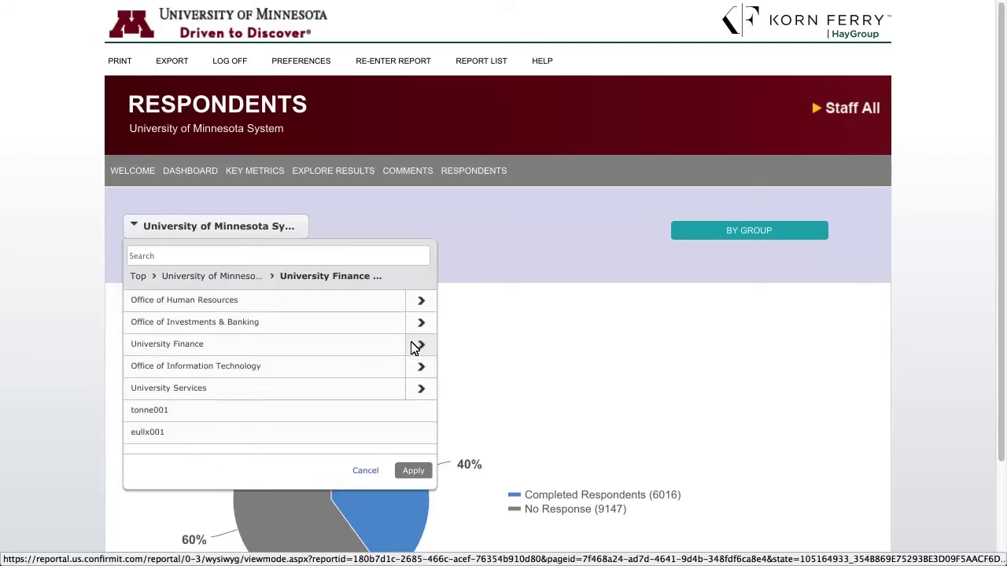
pyautogui.click(421, 299)
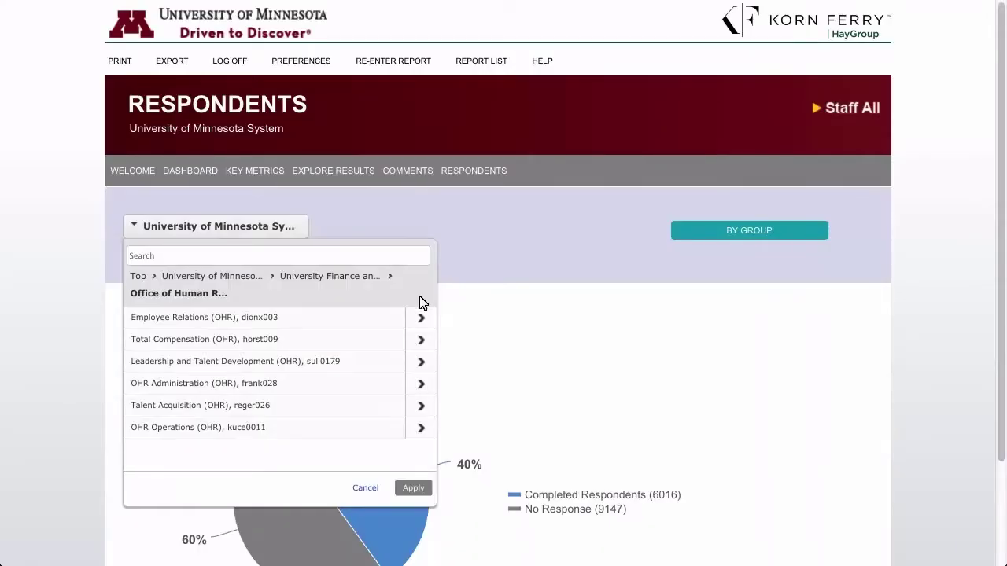
pyautogui.click(420, 361)
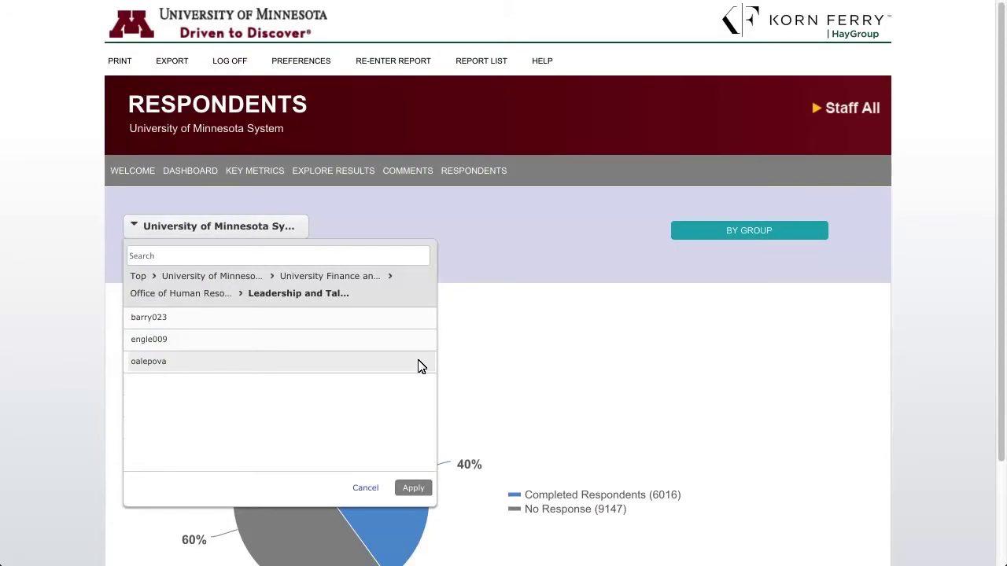
pyautogui.click(264, 293)
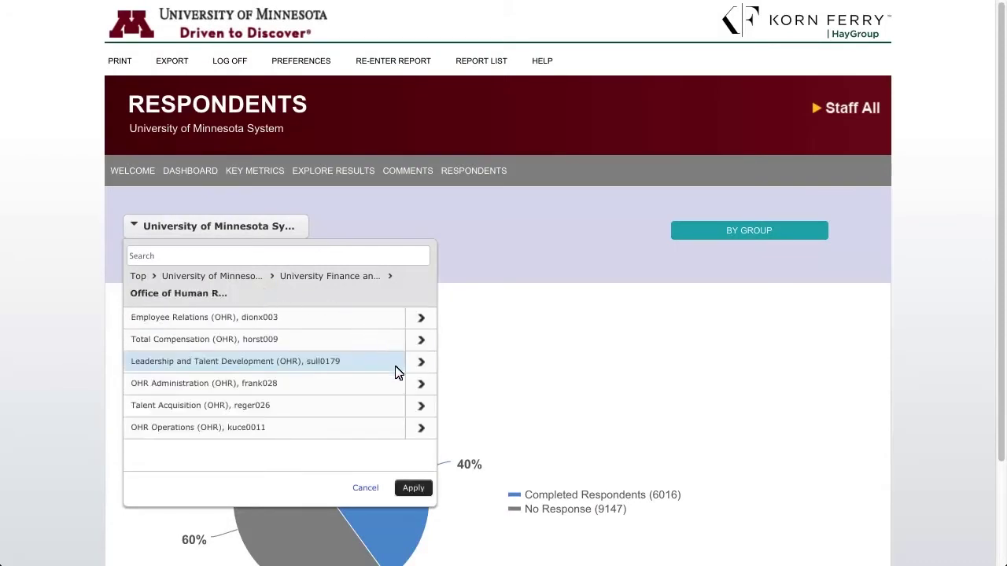
pyautogui.click(415, 489)
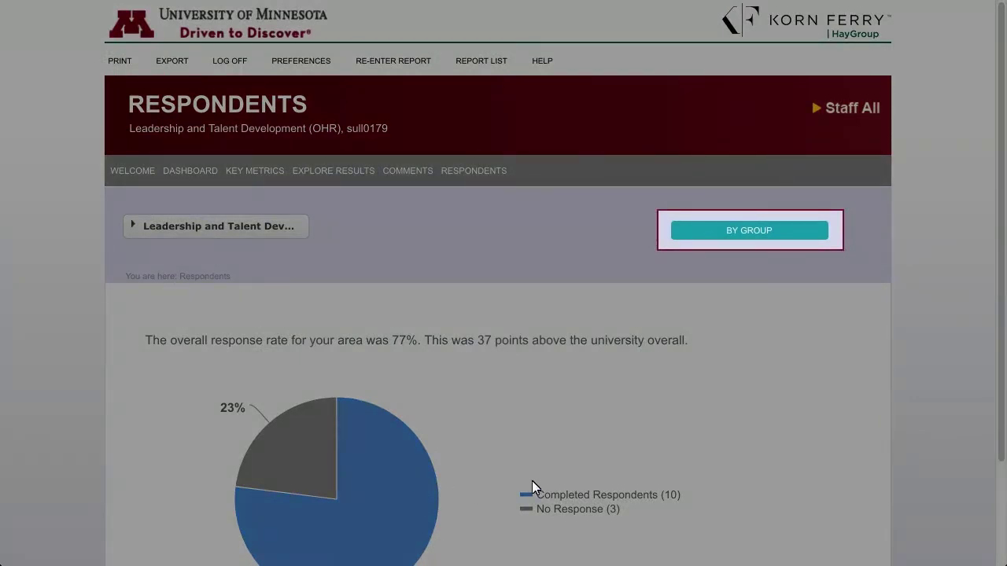
# Show responses by group: Leadership and Talent Development has 10 of 13 completed, a 77% rate.
pyautogui.click(745, 231)
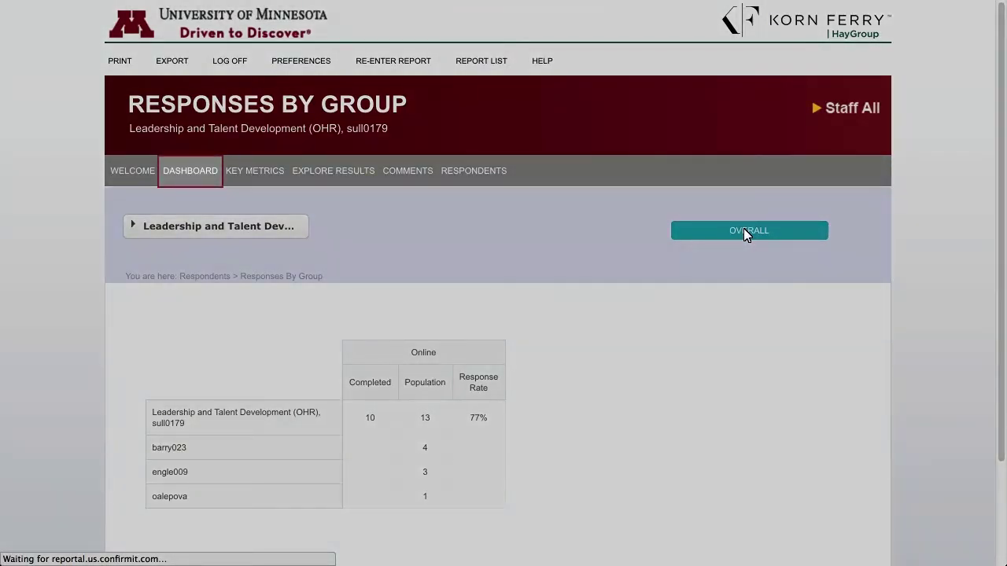
# Show the Dashboard engagement profile for Leadership and Talent Development: 50% engaged, 50% disengaged.
pyautogui.click(192, 170)
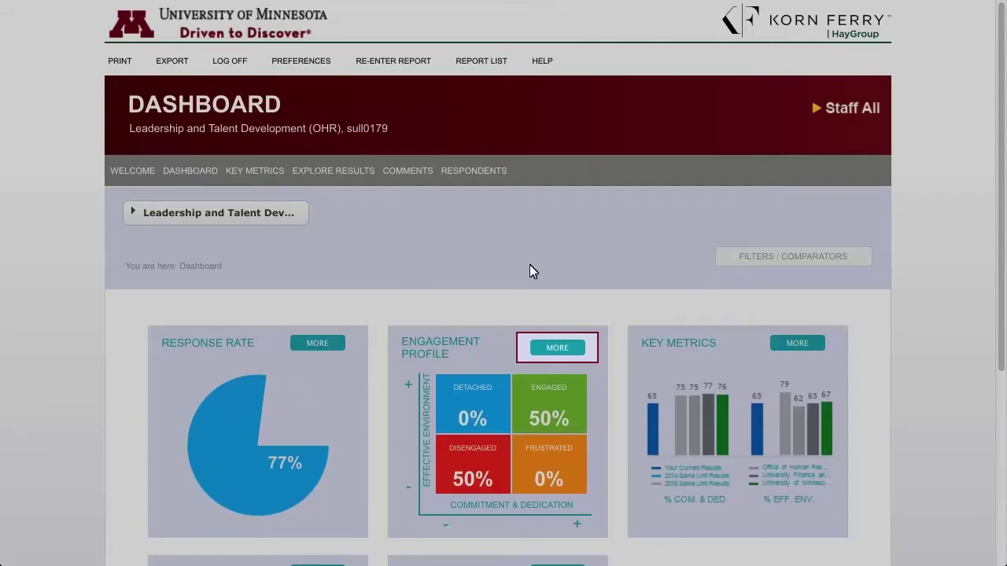
# Open the Key Metrics Employee Engagement Profile page for Leadership and Talent Development and scroll through it.
pyautogui.click(556, 349)
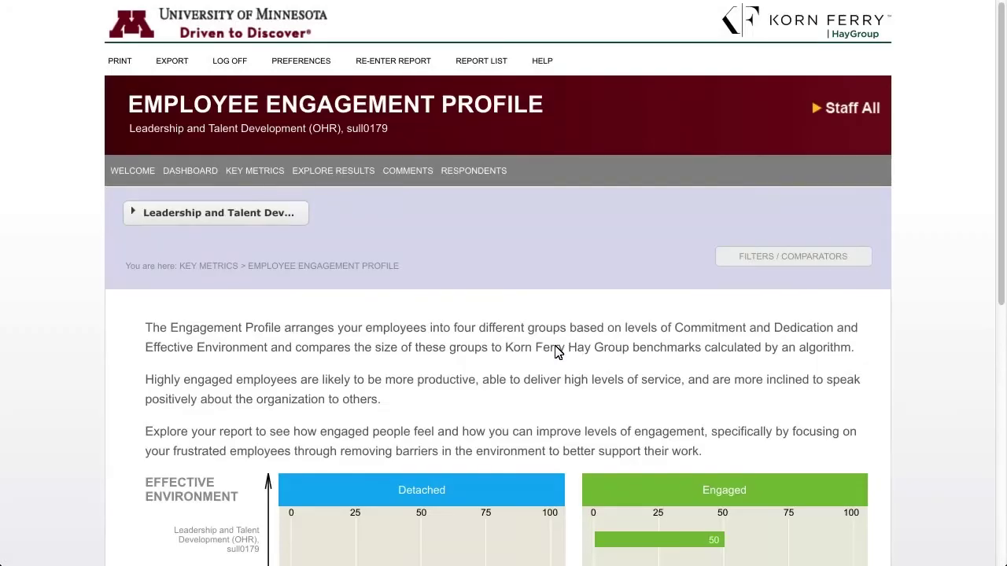
pyautogui.click(997, 456)
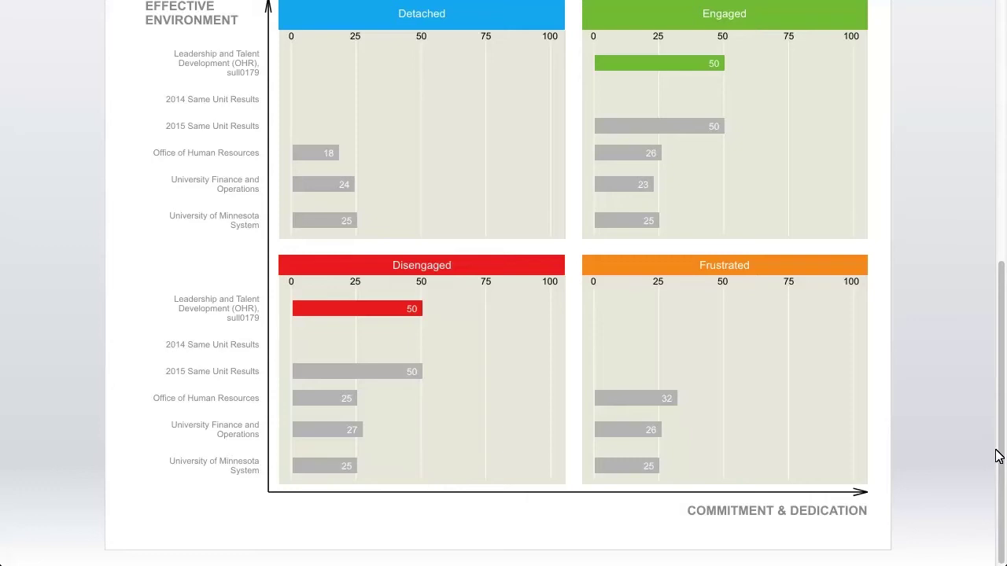
pyautogui.moveTo(997, 456); pyautogui.dragTo(1000, 136)
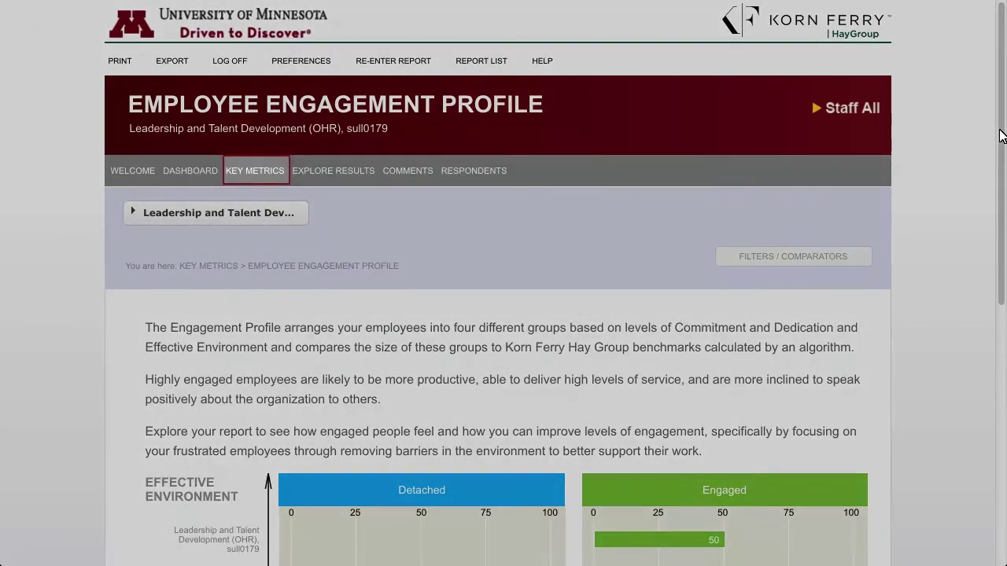
# Check the Key Metrics page list, then bring up the Explore Results pages.
pyautogui.click(246, 170)
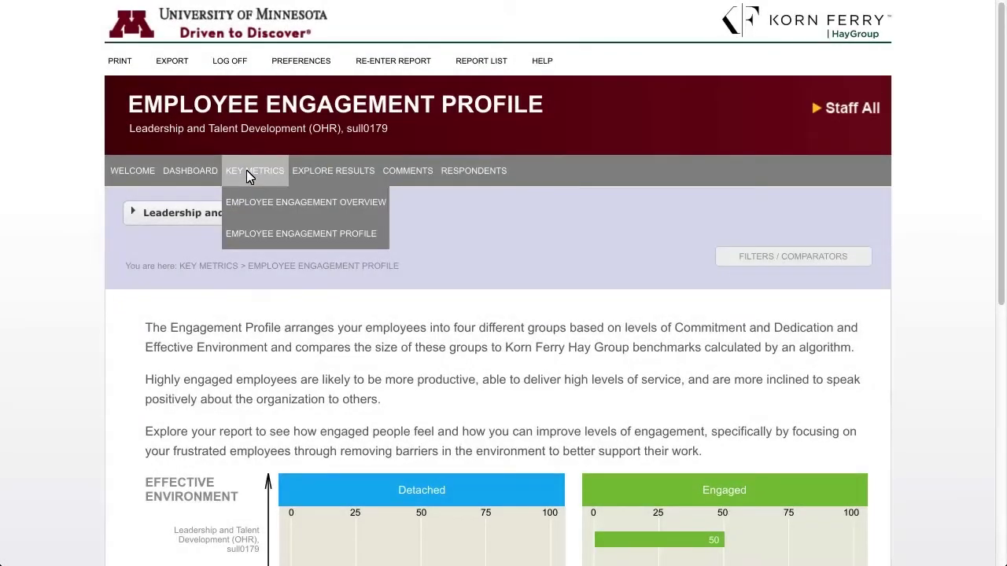
pyautogui.press('Tab')
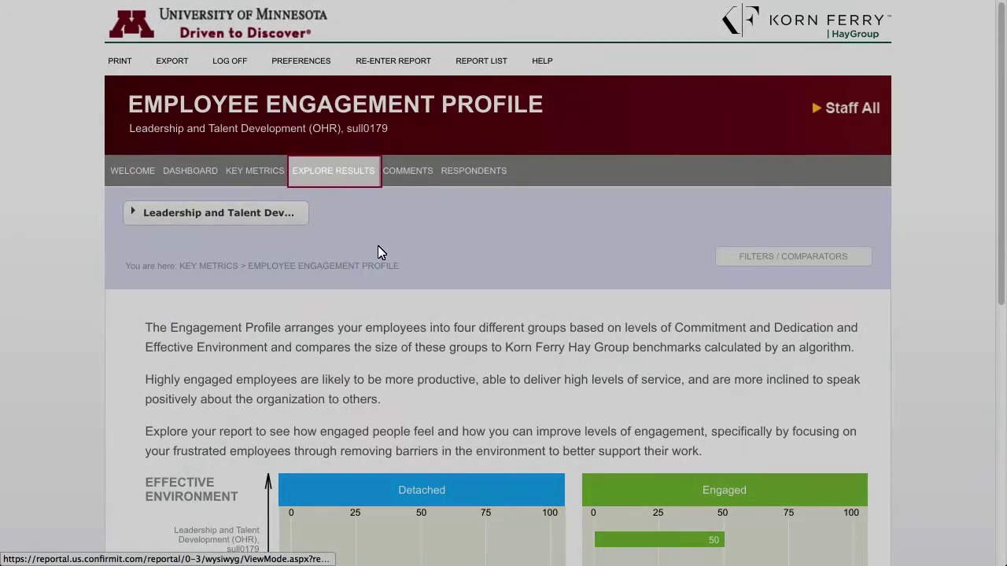
pyautogui.click(333, 169)
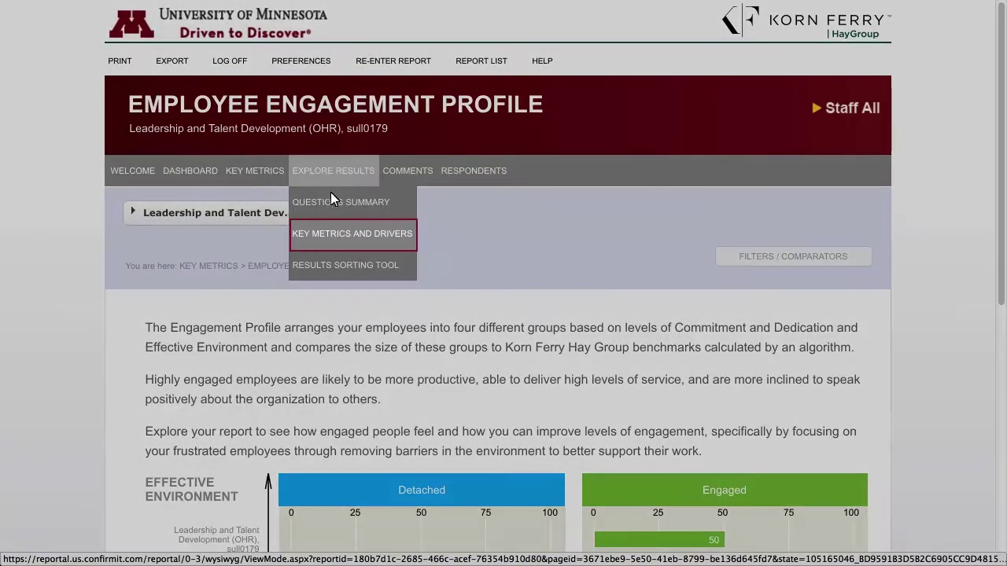
# Show Key Metrics and Drivers for Leadership and Talent Development, with Commitment and Dedication at 65% favourable.
pyautogui.click(331, 231)
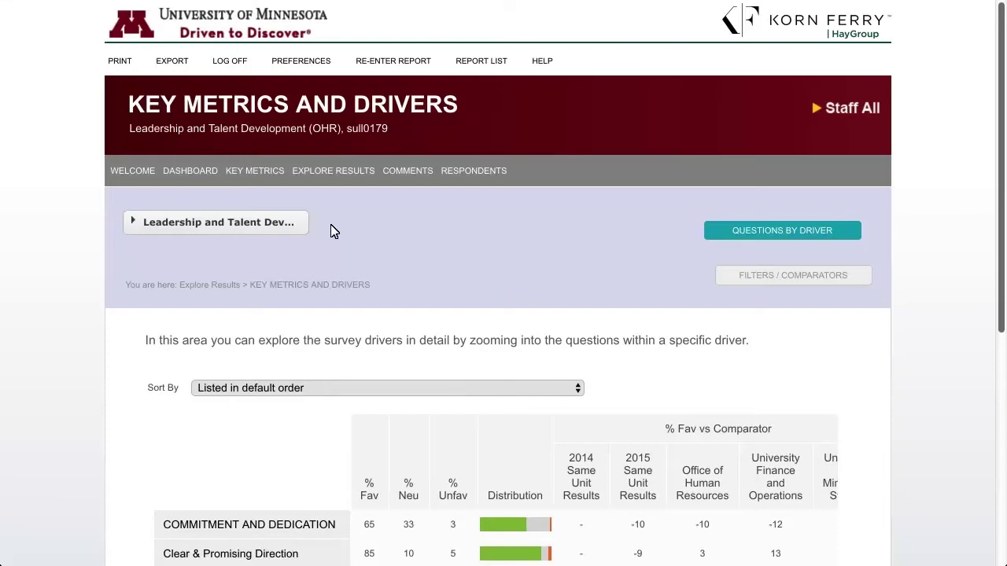
pyautogui.click(1003, 453)
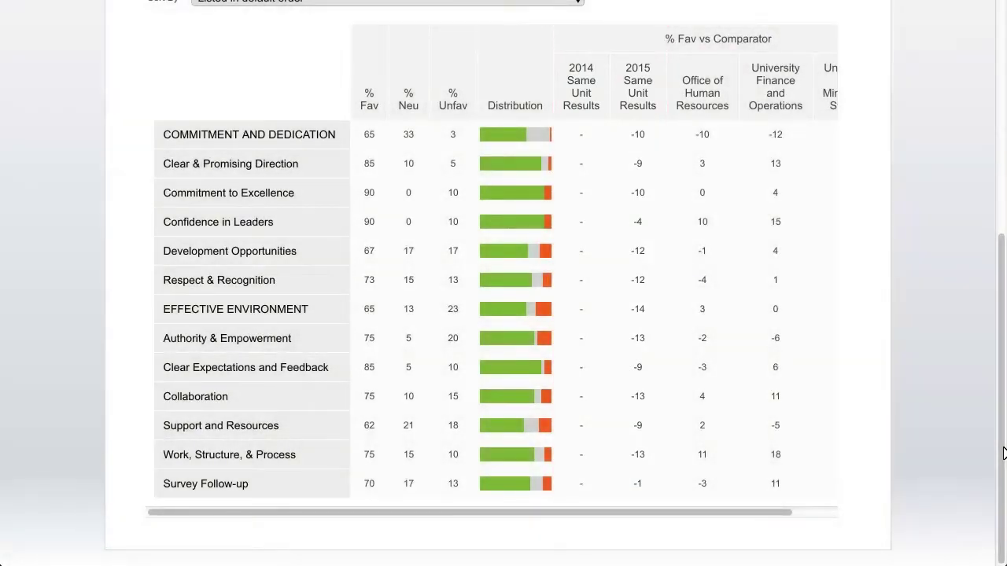
pyautogui.click(824, 513)
pyautogui.click(1002, 109)
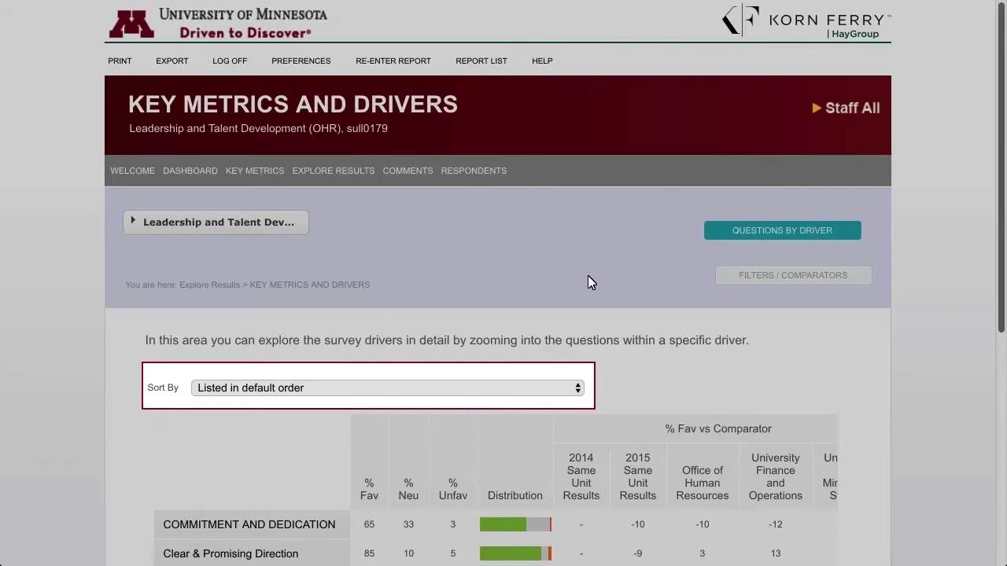
pyautogui.click(571, 390)
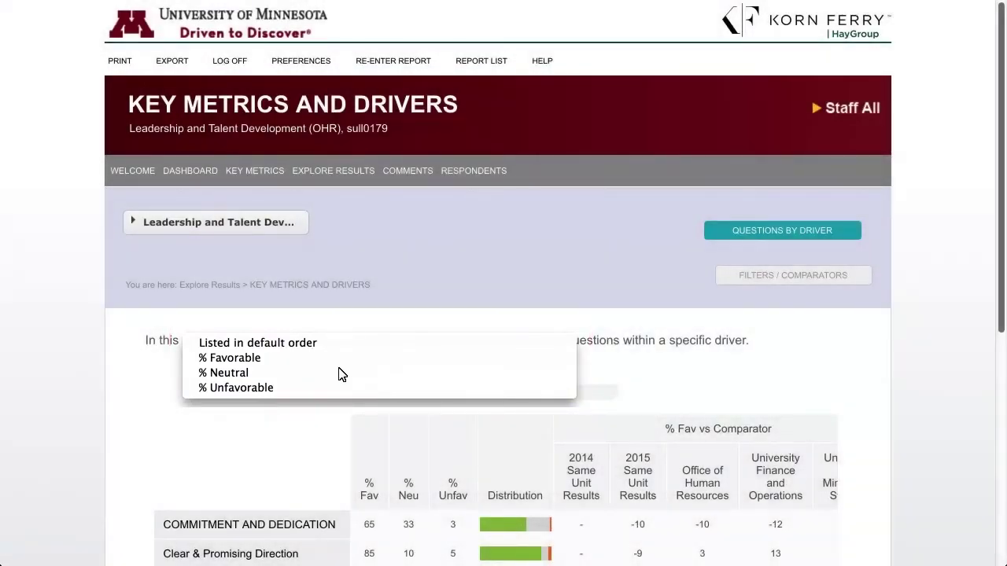
pyautogui.click(307, 343)
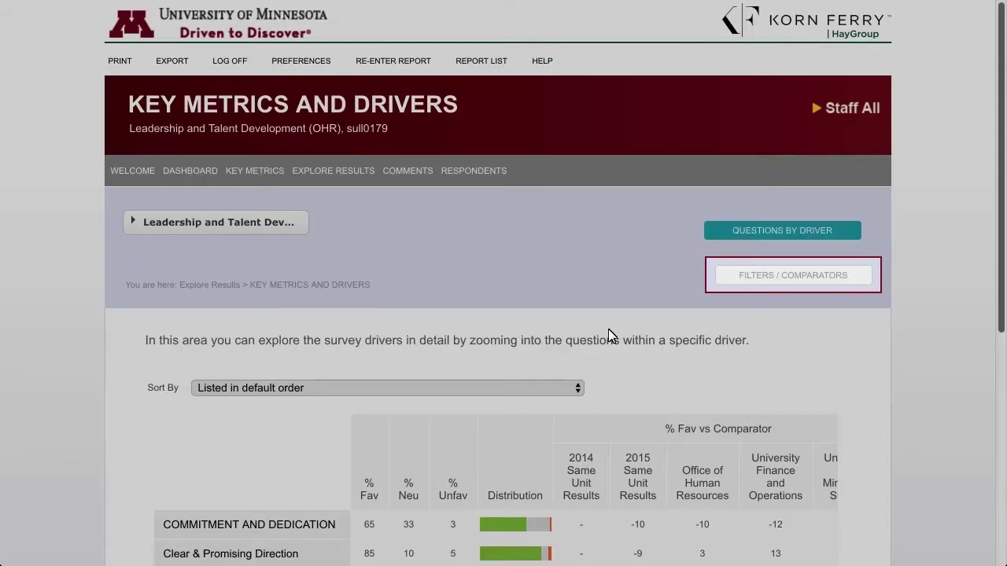
pyautogui.click(801, 278)
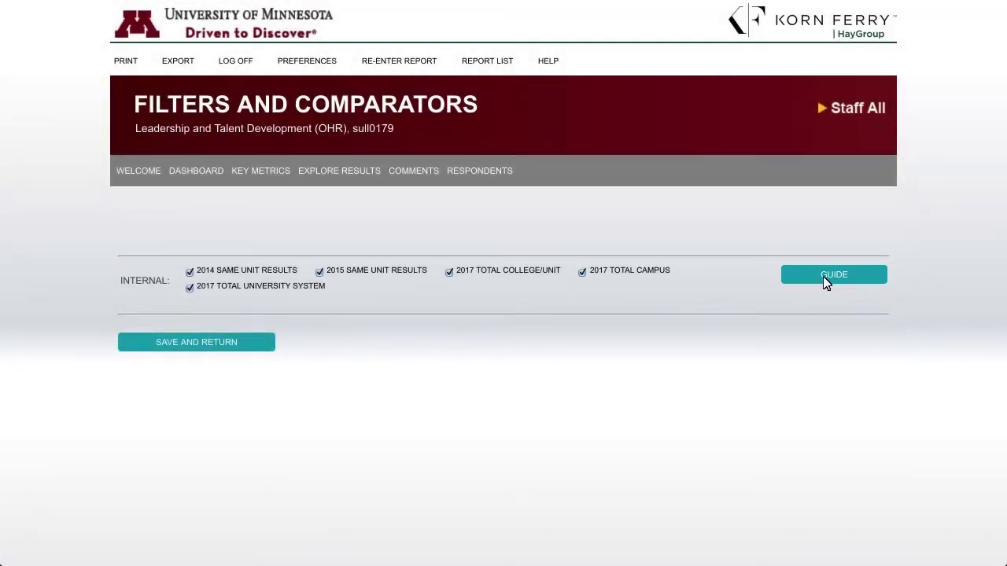
pyautogui.click(855, 279)
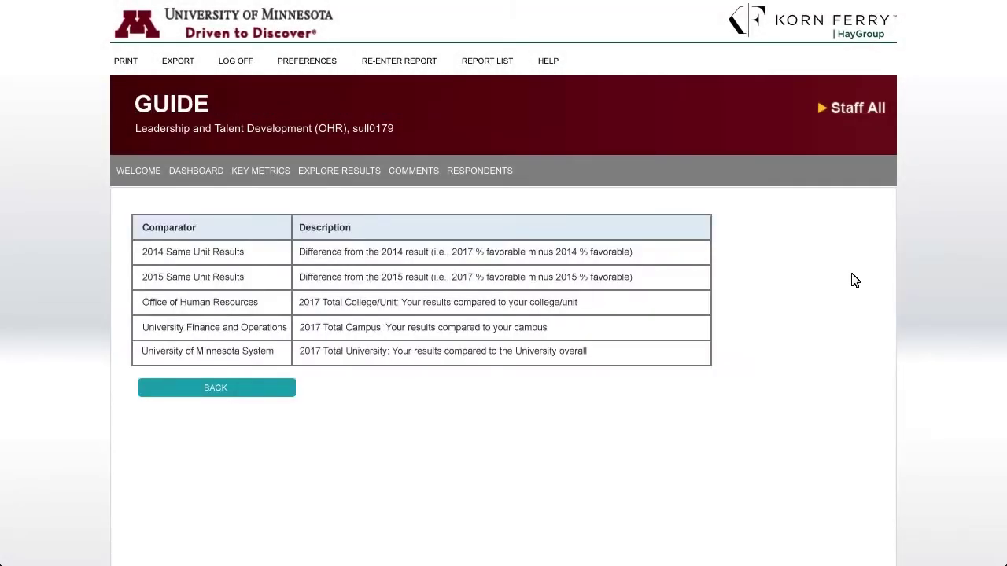
pyautogui.click(272, 388)
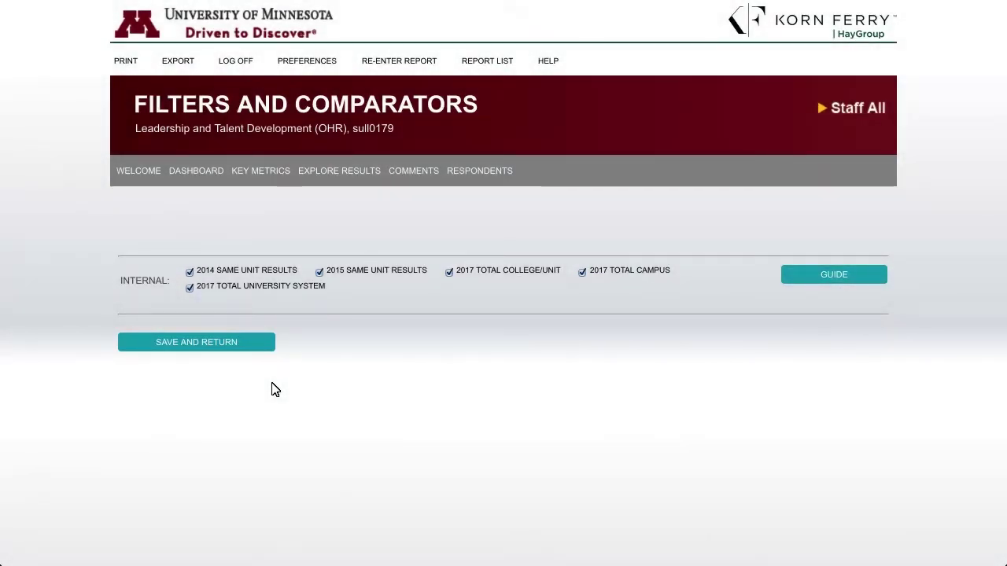
pyautogui.click(220, 343)
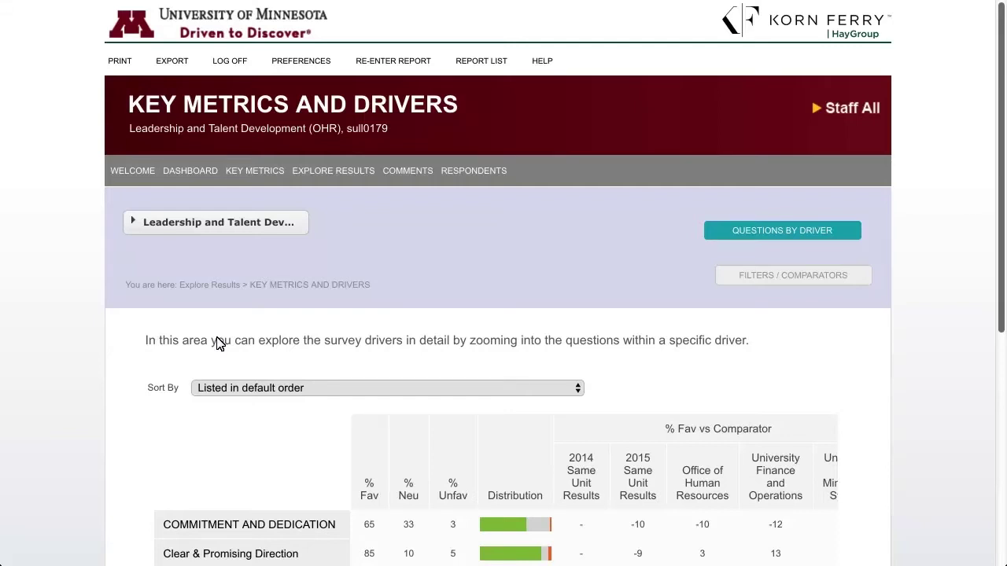
# Open the Questions Summary and review item scores against 2015 results and Human Resources.
pyautogui.moveTo(327, 163)
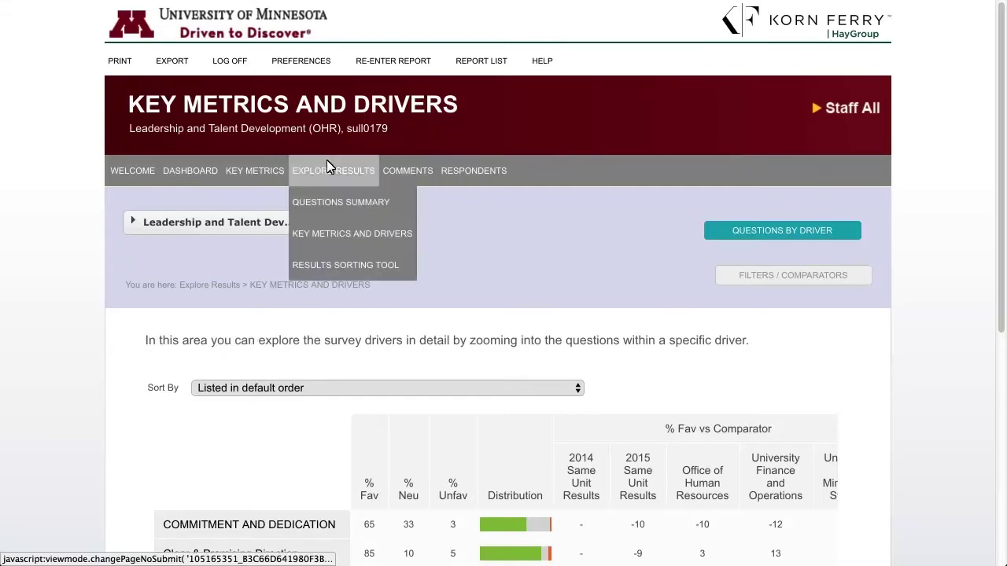
pyautogui.click(378, 202)
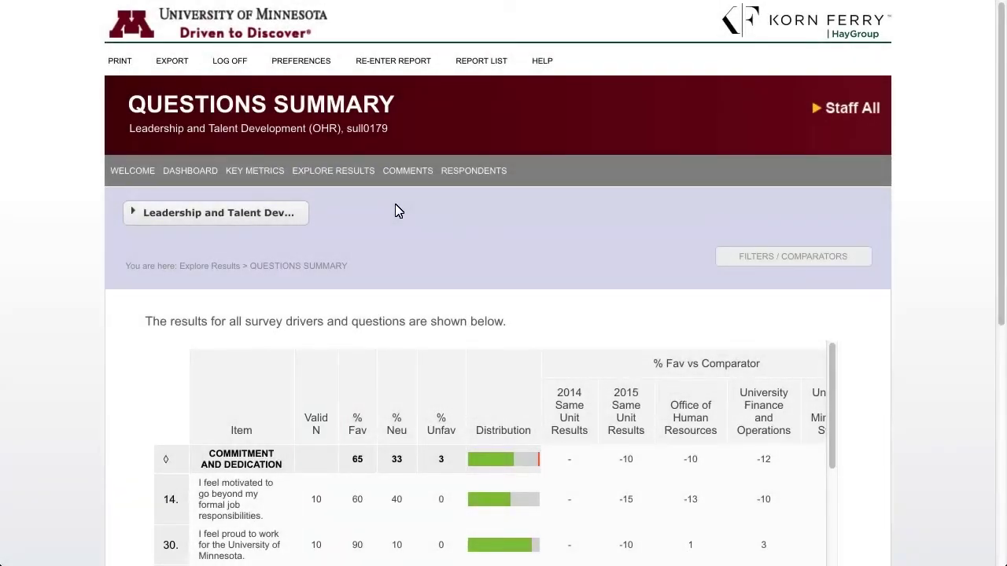
pyautogui.click(999, 372)
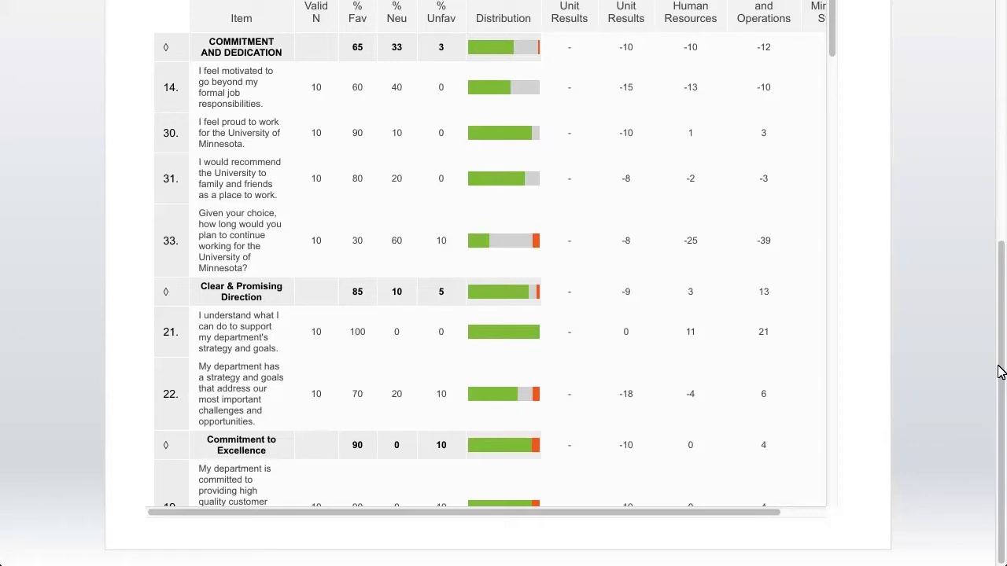
pyautogui.moveTo(1000, 372); pyautogui.dragTo(1000, 67)
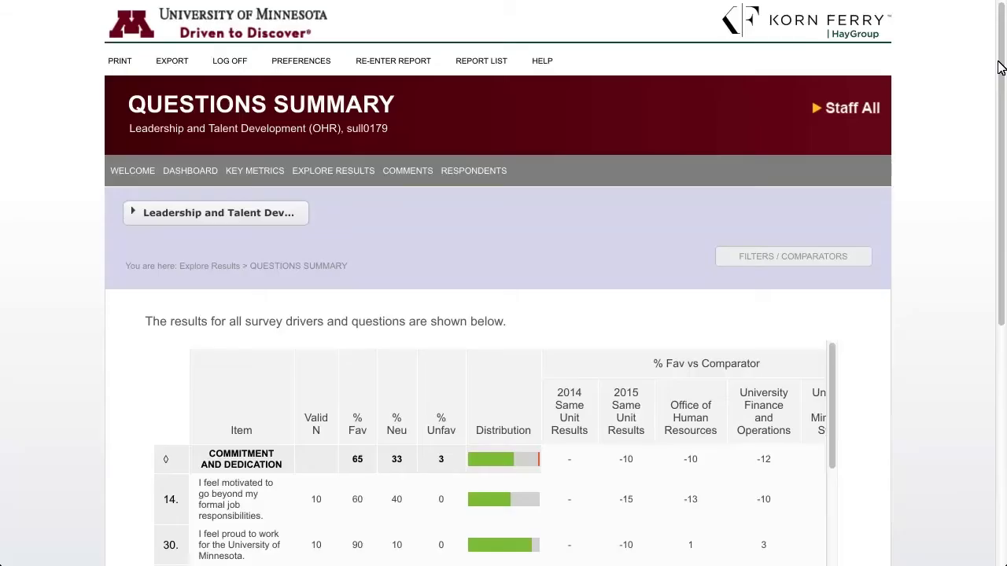
# Open the Results Sorting Tool sorted by Strengths, led by items 21 and 24 at 100%.
pyautogui.click(324, 165)
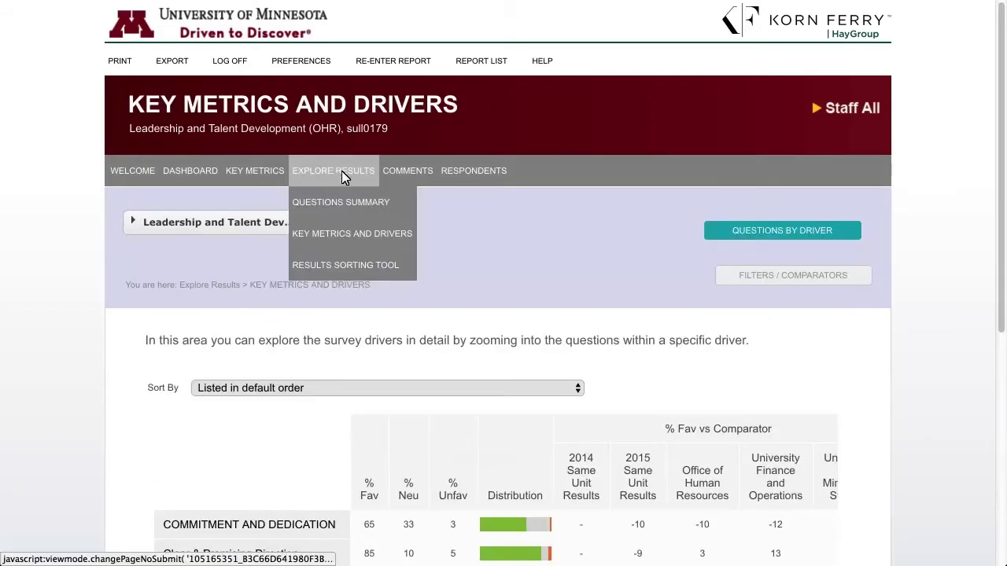
pyautogui.click(357, 263)
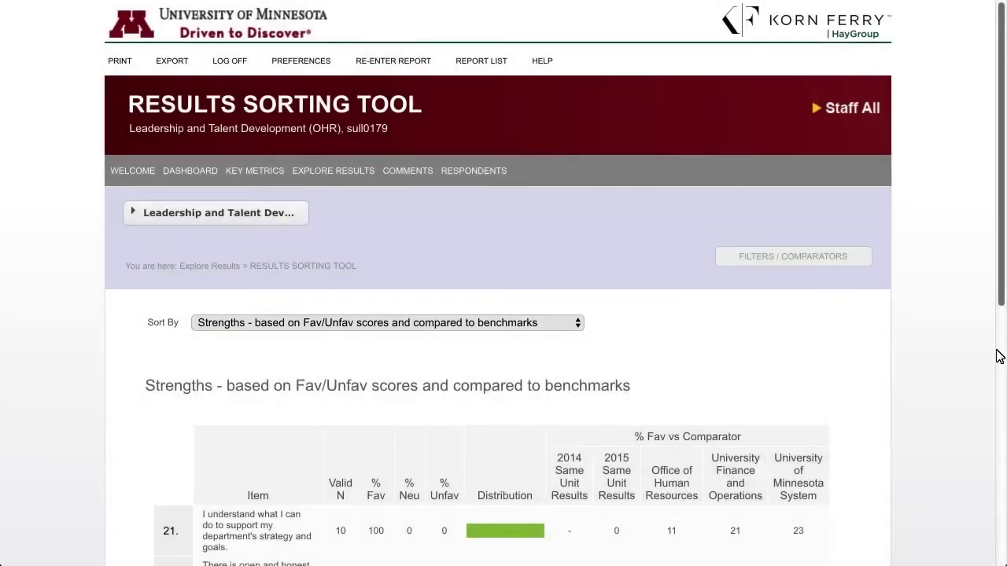
pyautogui.scroll(-4, 1003, 380)
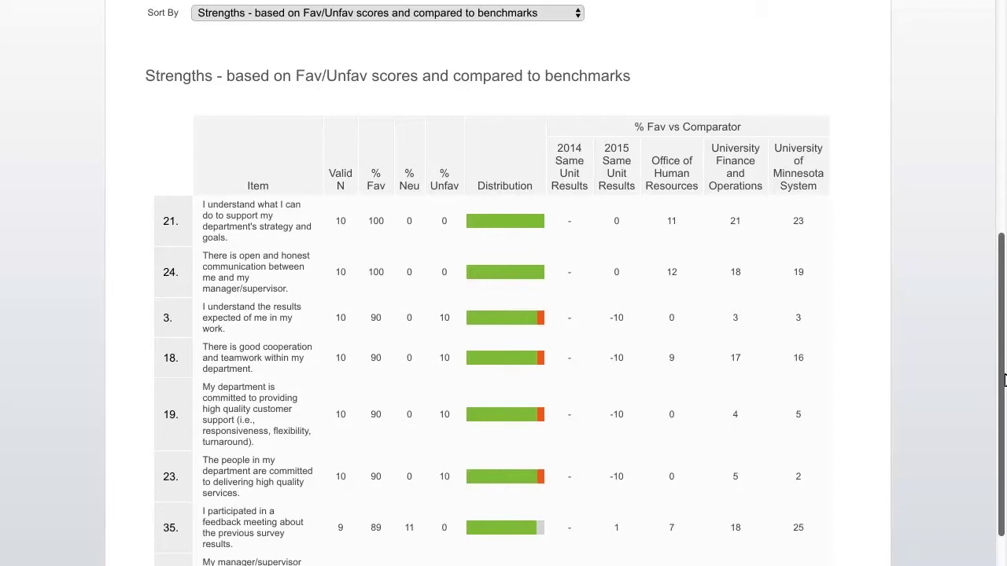
pyautogui.click(578, 15)
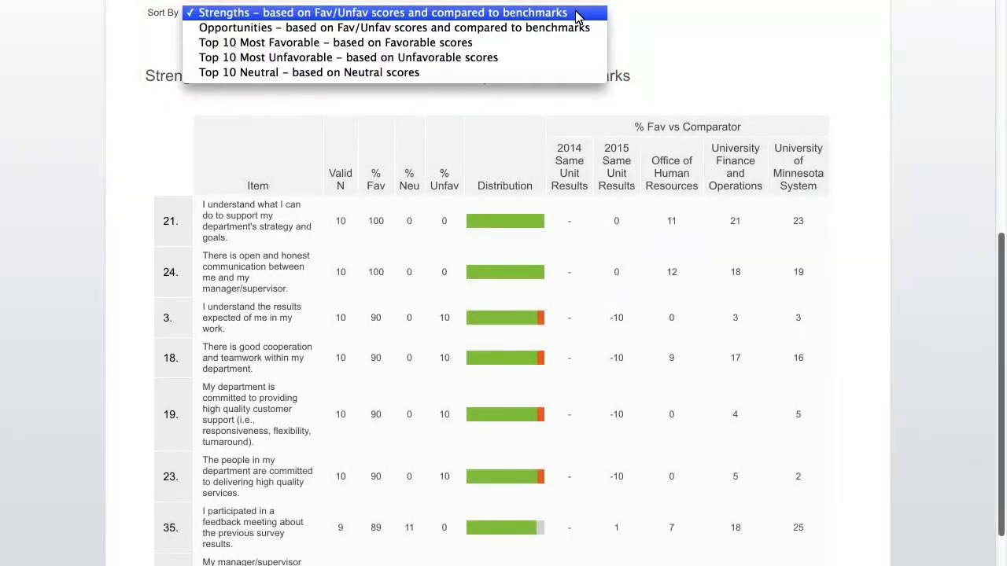
pyautogui.click(550, 14)
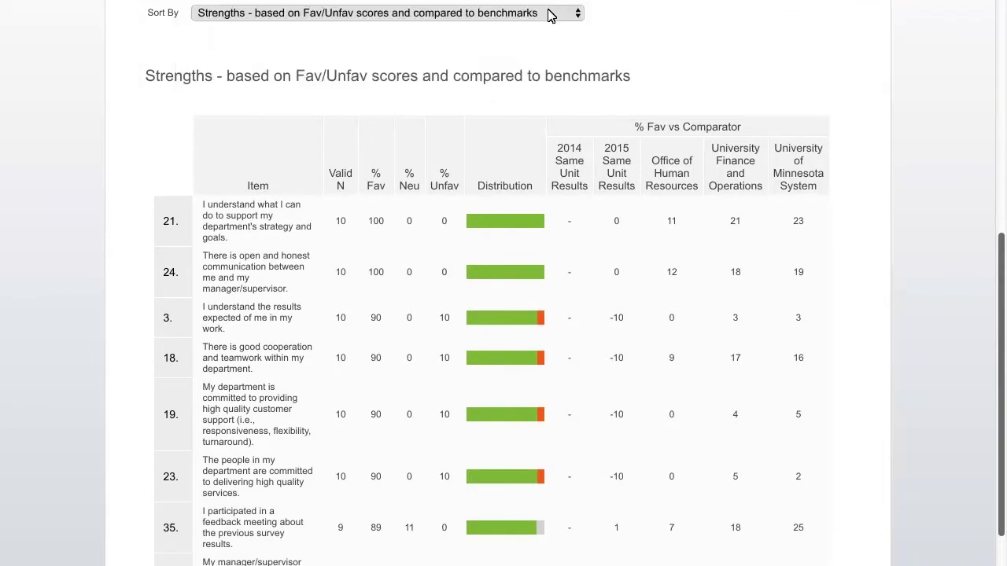
pyautogui.click(999, 30)
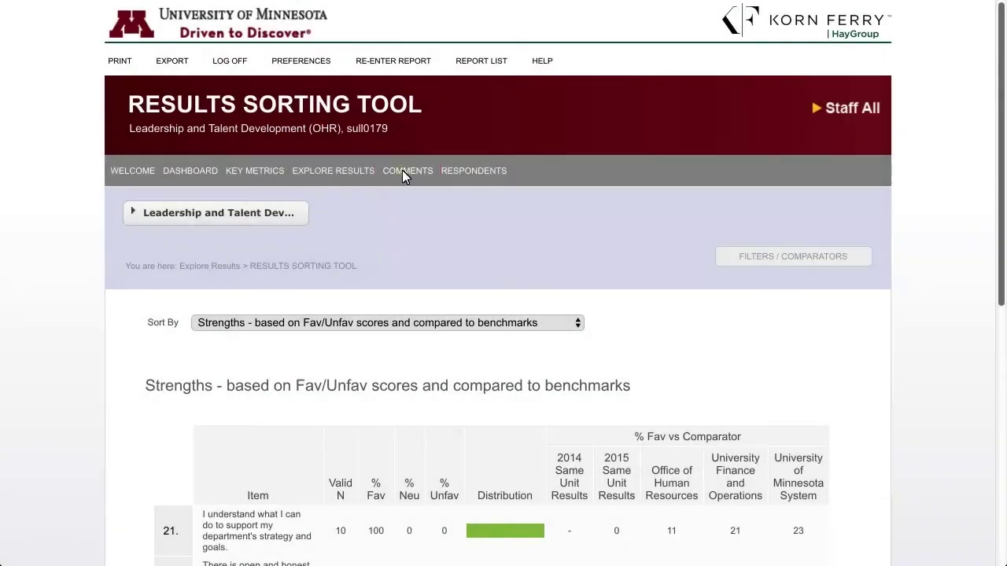
# Open the Comments page with the first question, on what helped people succeed, selected.
pyautogui.click(402, 170)
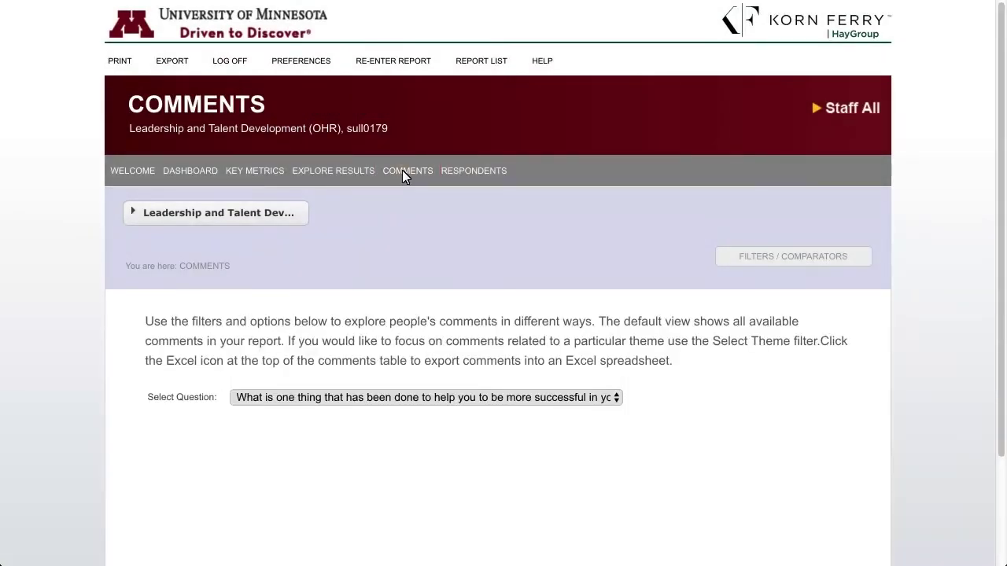
pyautogui.click(616, 399)
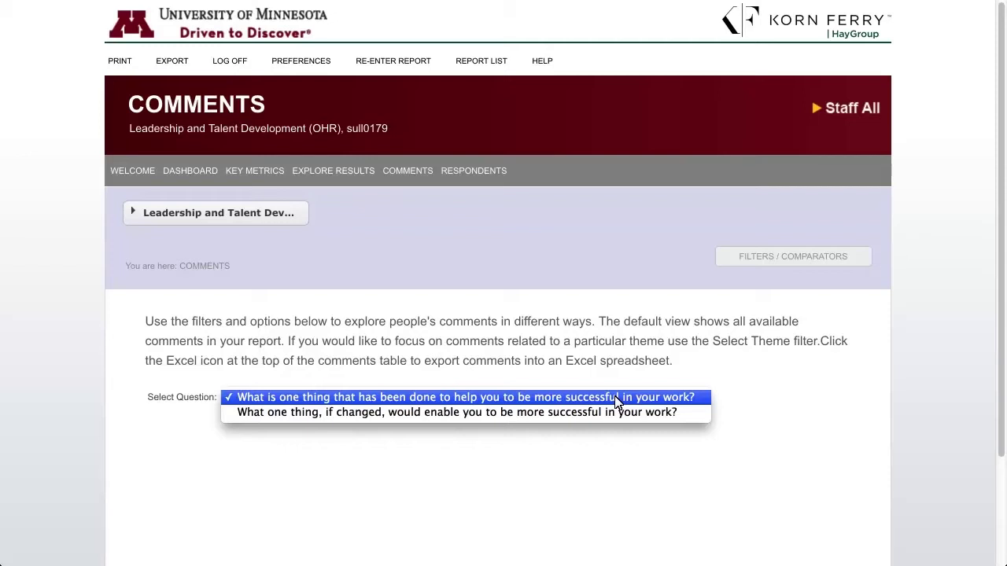
pyautogui.click(699, 400)
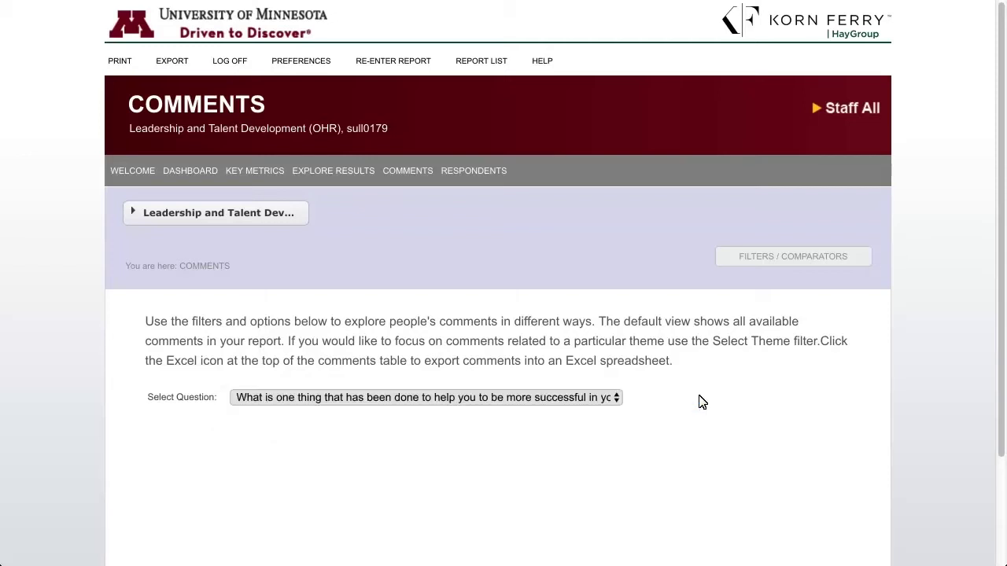
# Move up to the University Finance units and apply Office of Human Resources as the comments unit.
pyautogui.click(242, 213)
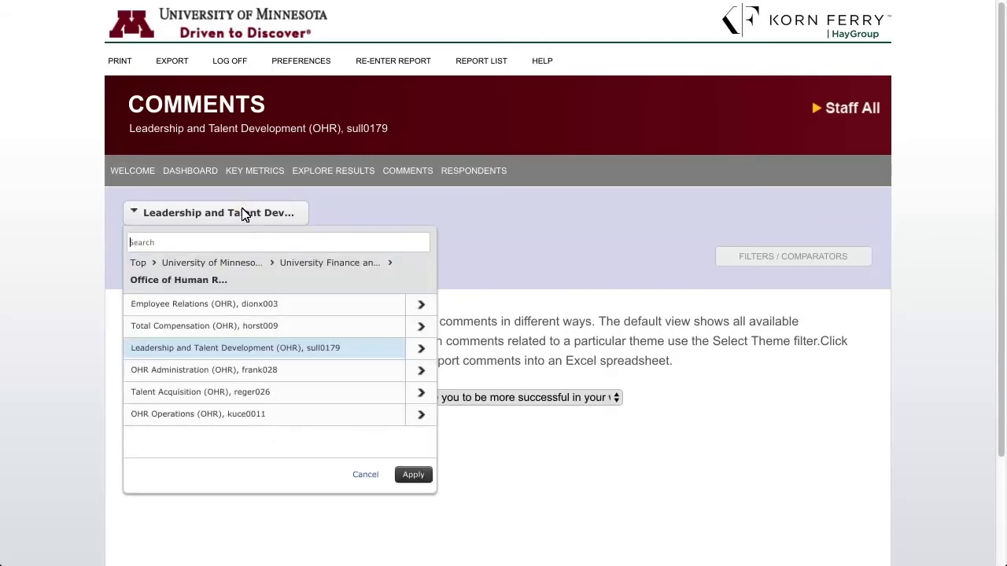
pyautogui.click(199, 280)
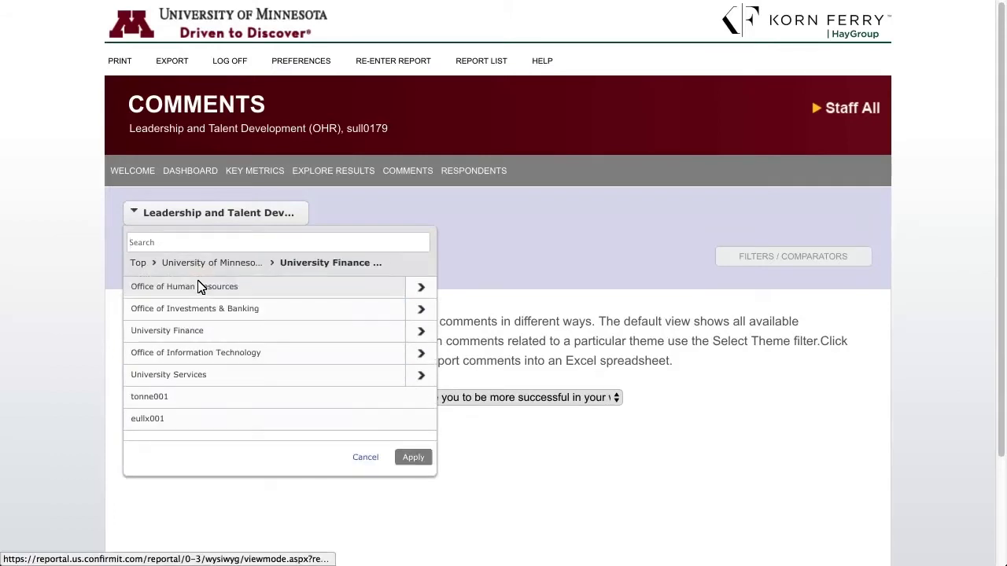
pyautogui.click(349, 287)
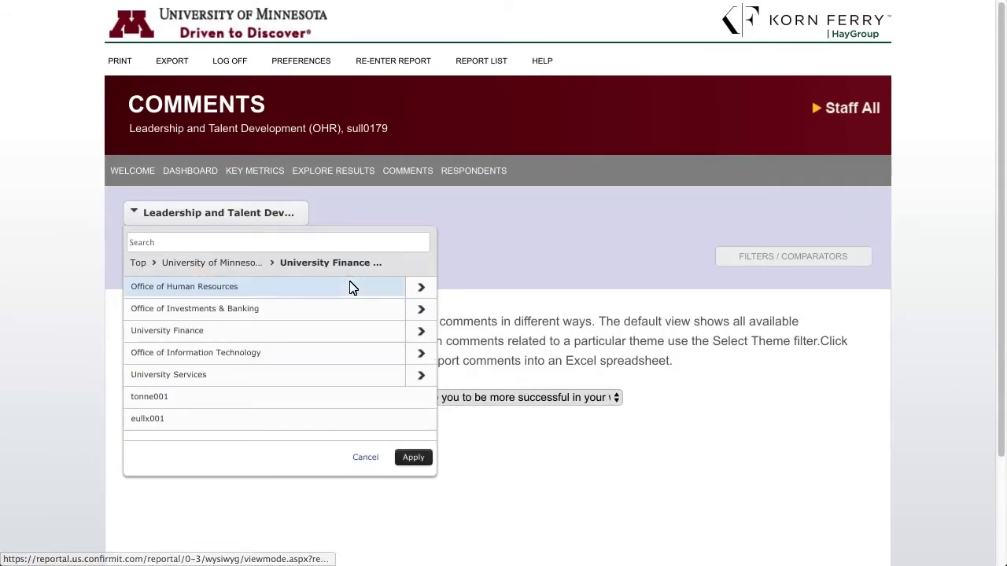
pyautogui.click(412, 457)
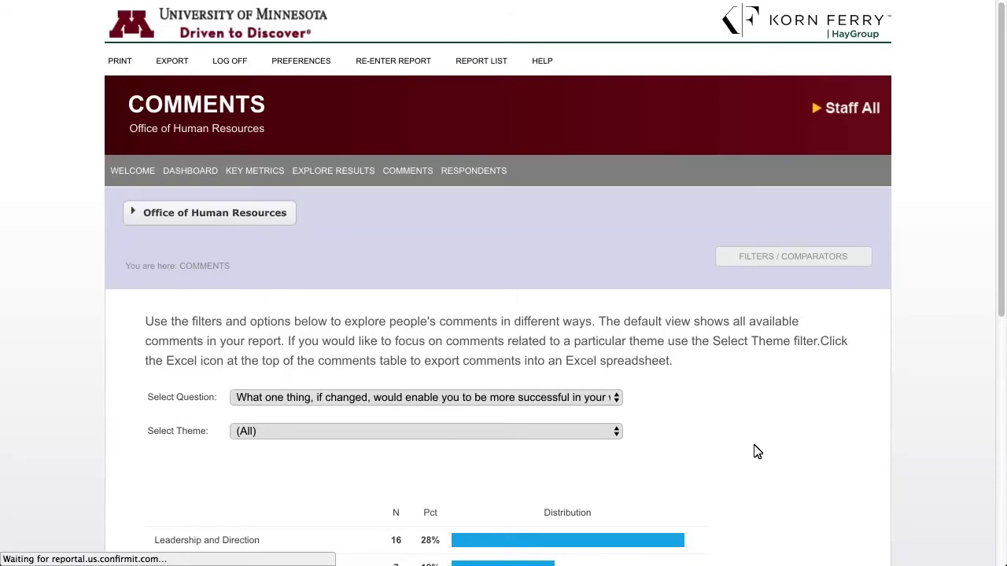
pyautogui.scroll(-3, 1002, 396)
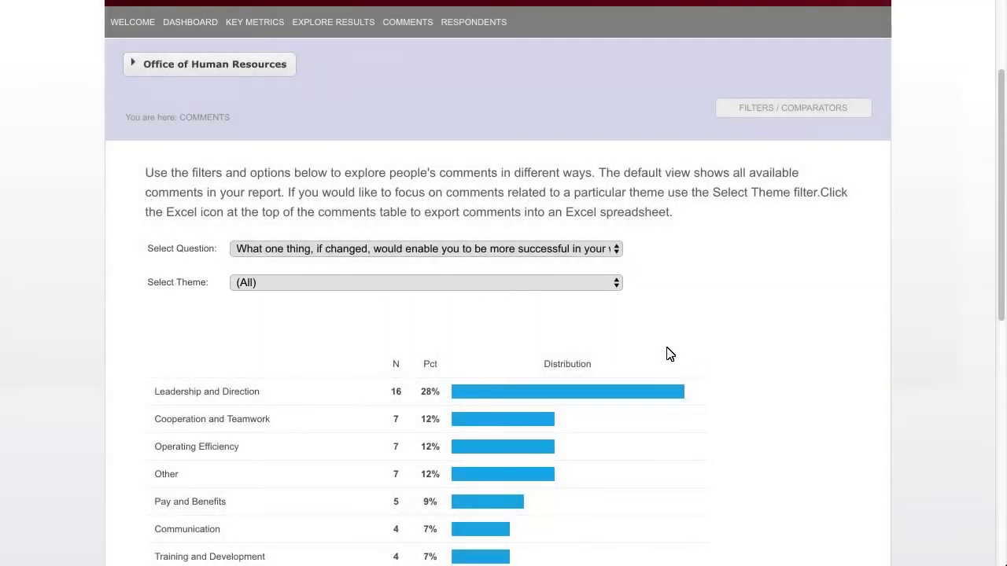
pyautogui.click(615, 285)
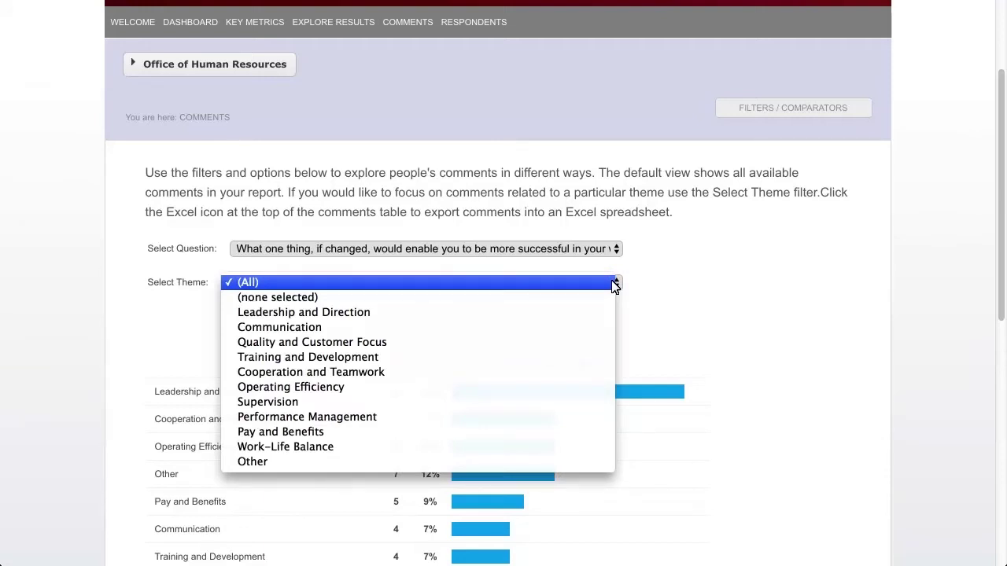
pyautogui.click(504, 287)
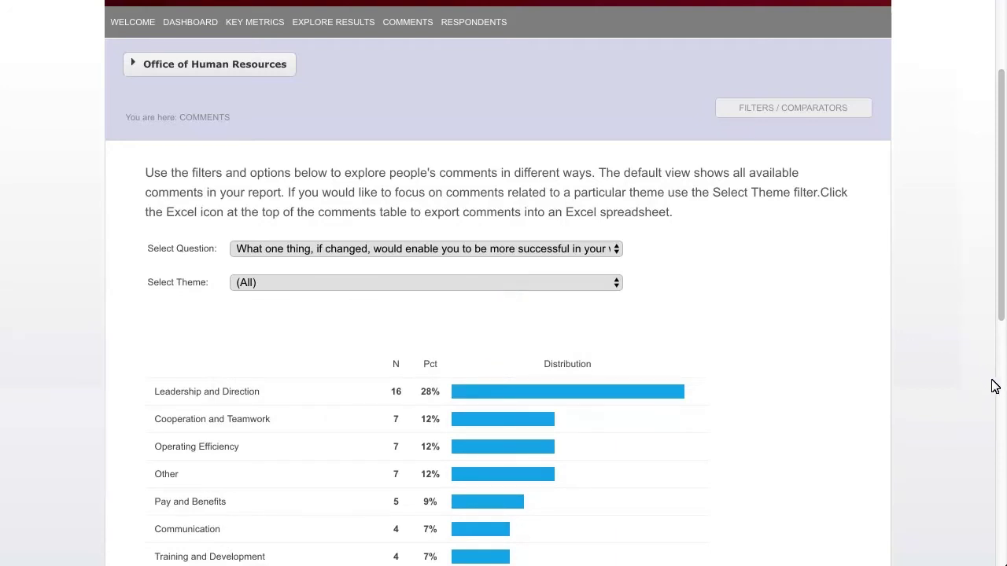
pyautogui.click(1000, 416)
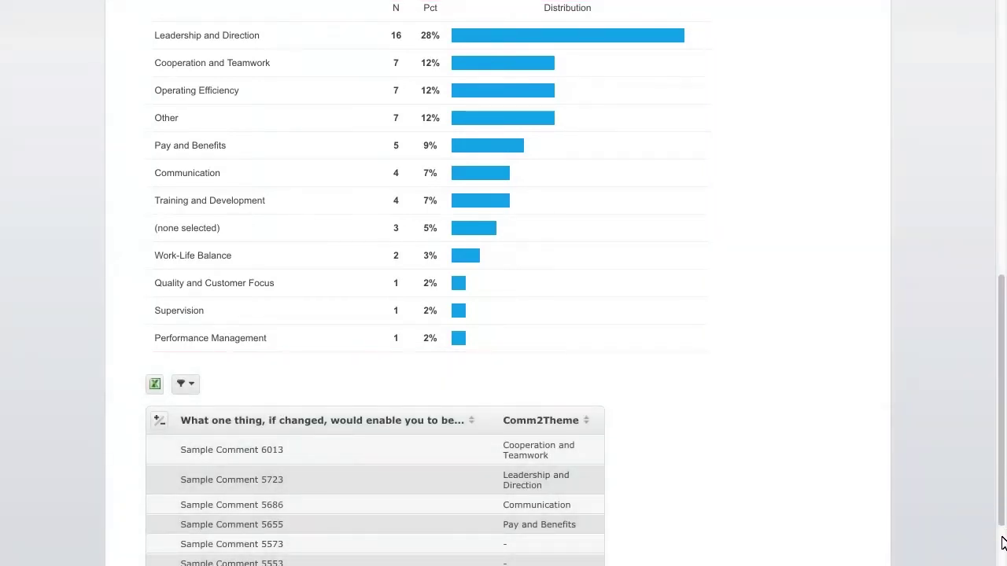
# Bring up the Export Table dialog for the Office of Human Resources comments table in Excel.
pyautogui.click(1002, 542)
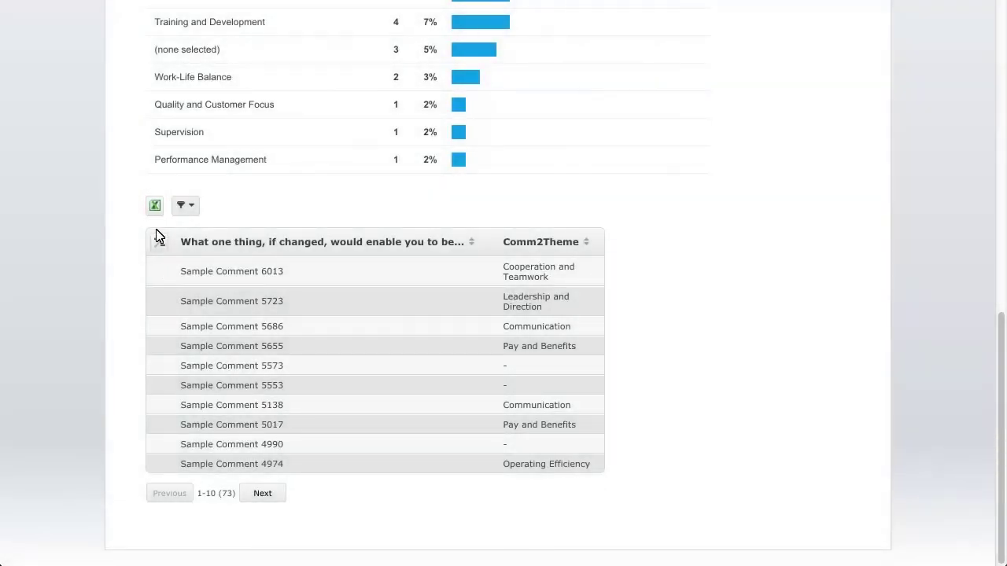
pyautogui.click(155, 206)
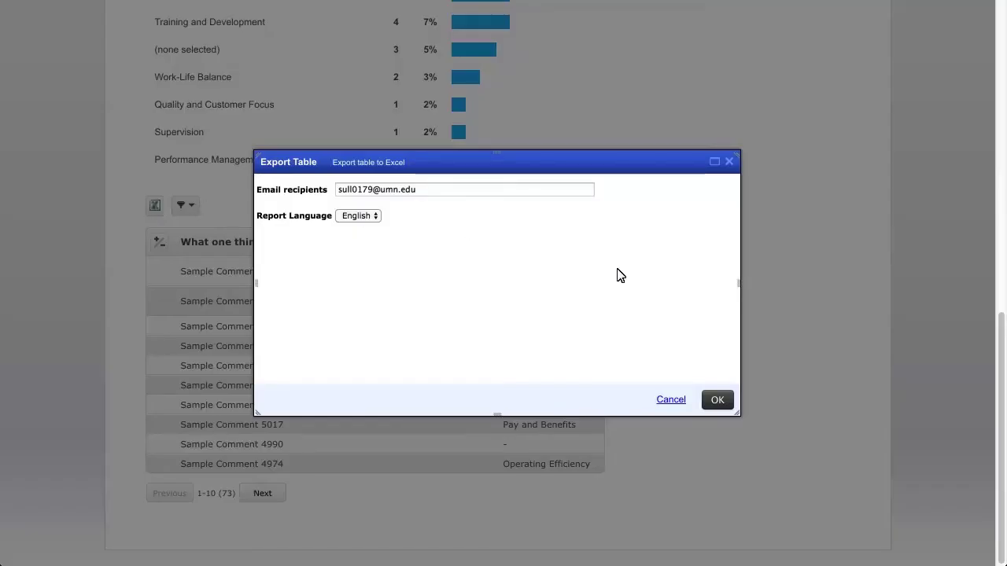
# Confirm e-mail delivery of the comments table's Excel export and close the queued-task message.
pyautogui.click(715, 400)
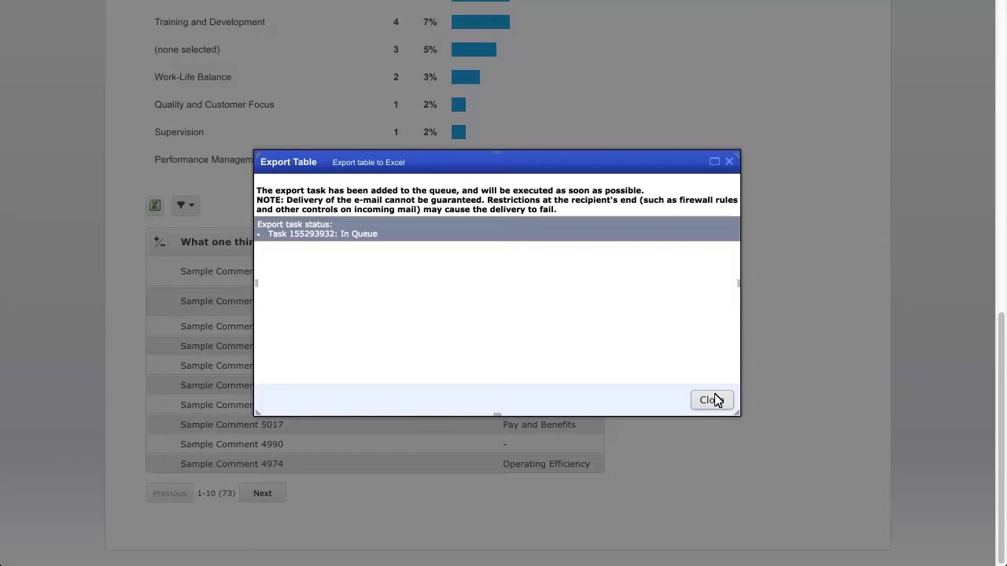
pyautogui.click(711, 399)
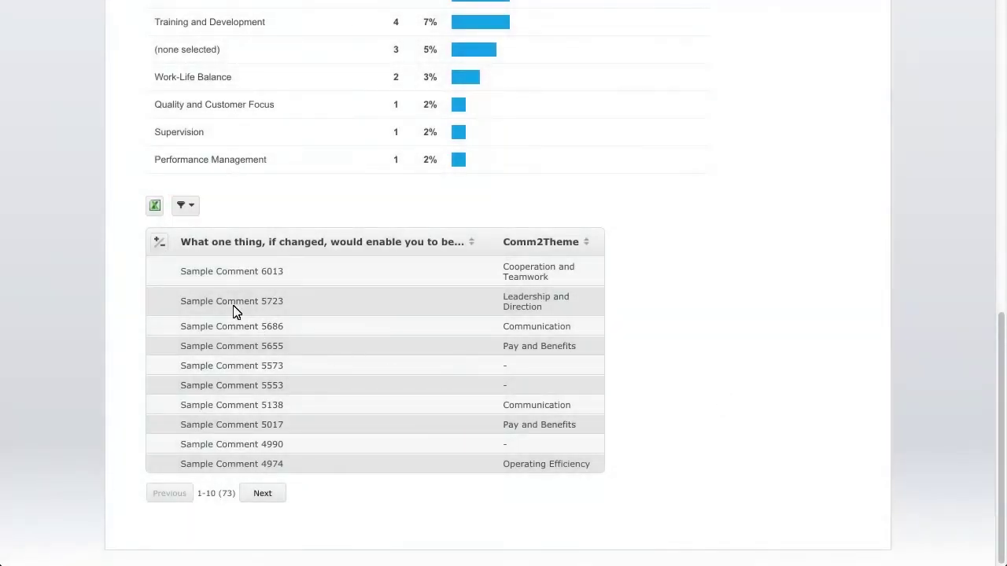
# Open the comments table's filter panel with its comment-text and Comm2Theme filters.
pyautogui.click(181, 208)
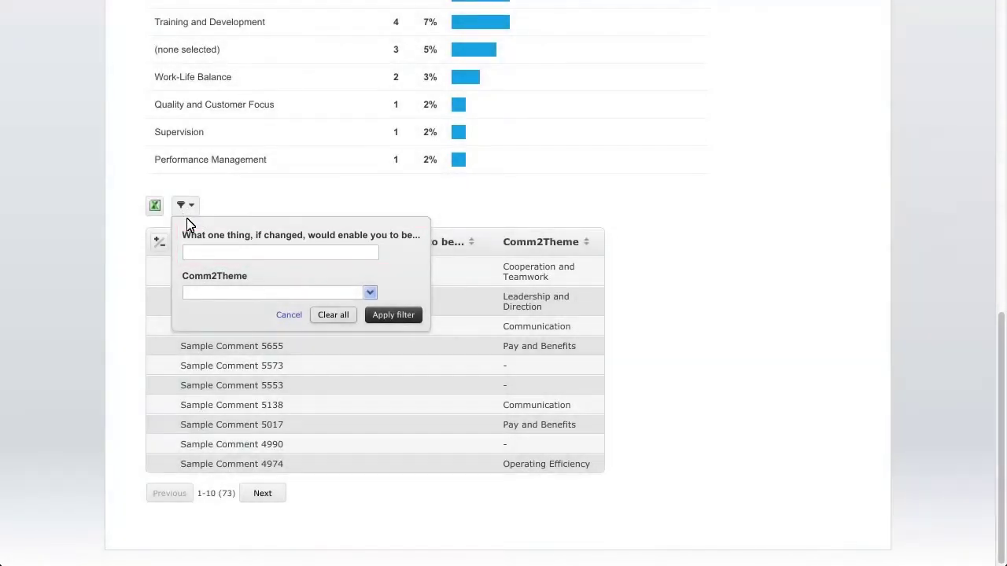
# Filter the comments to text matching %5017, then remove that filter chip.
pyautogui.click(192, 252)
pyautogui.write('%5017')
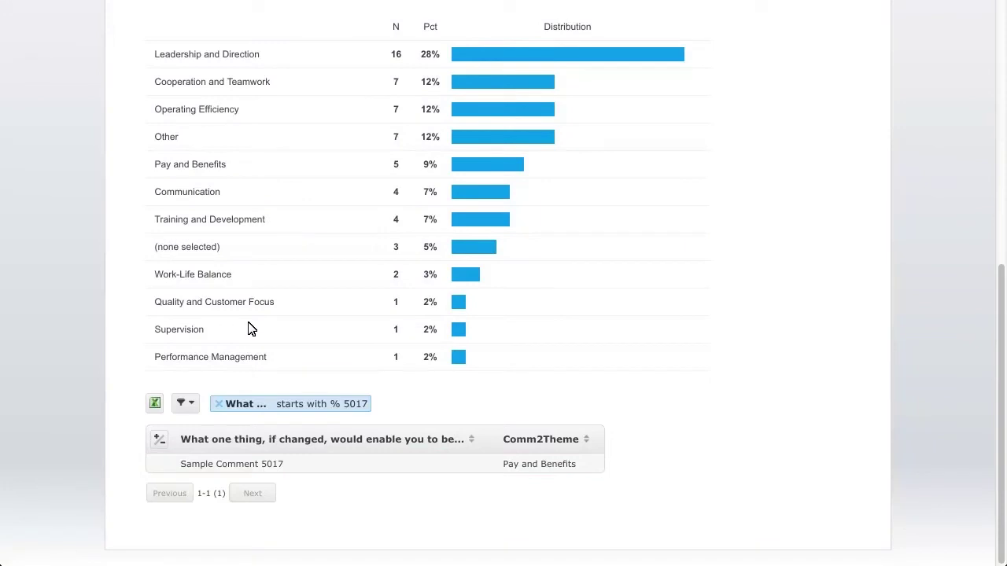
pyautogui.click(219, 403)
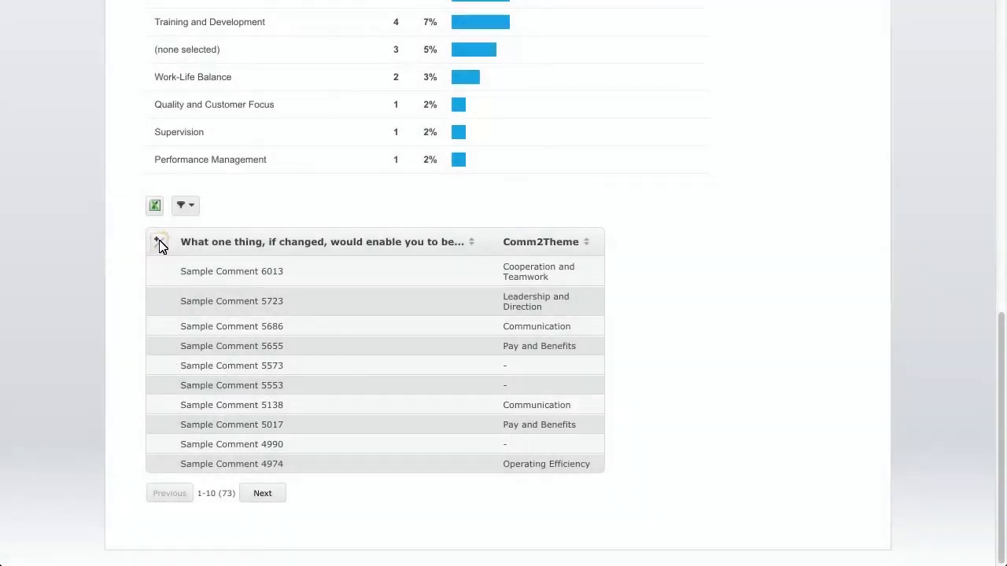
pyautogui.click(160, 244)
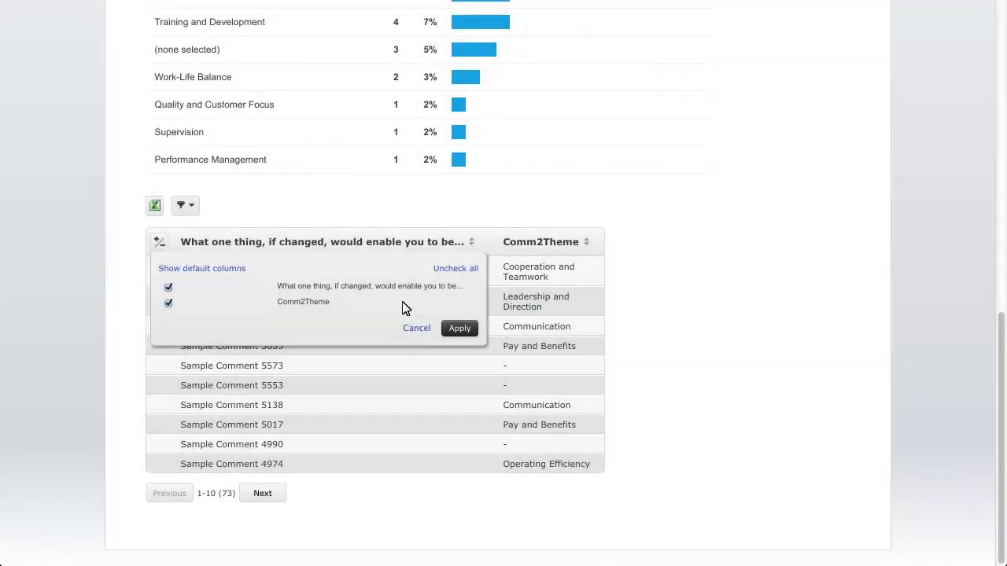
pyautogui.click(411, 333)
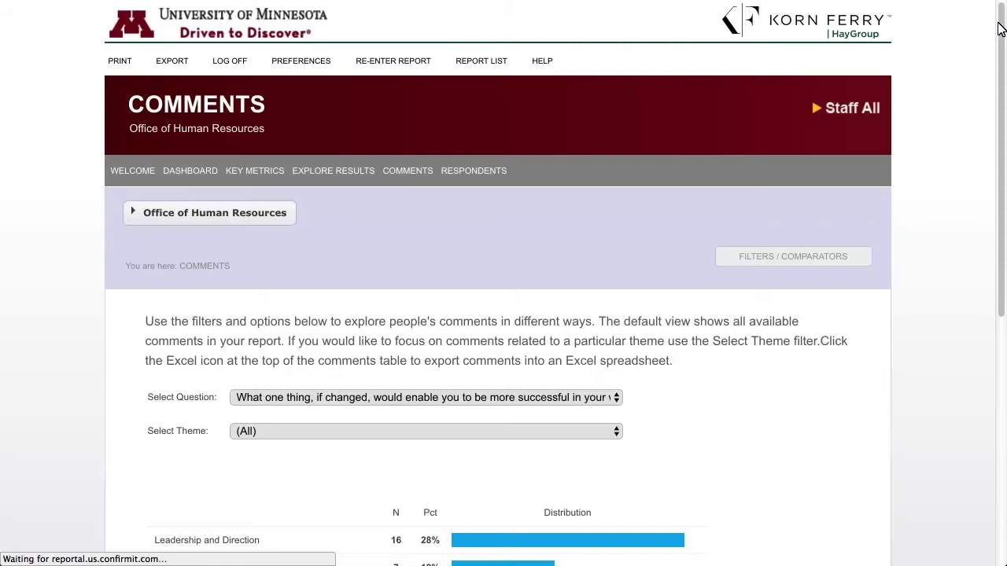
# Change the report unit from Office of Human Resources to Leadership and Talent Development (OHR).
pyautogui.click(276, 217)
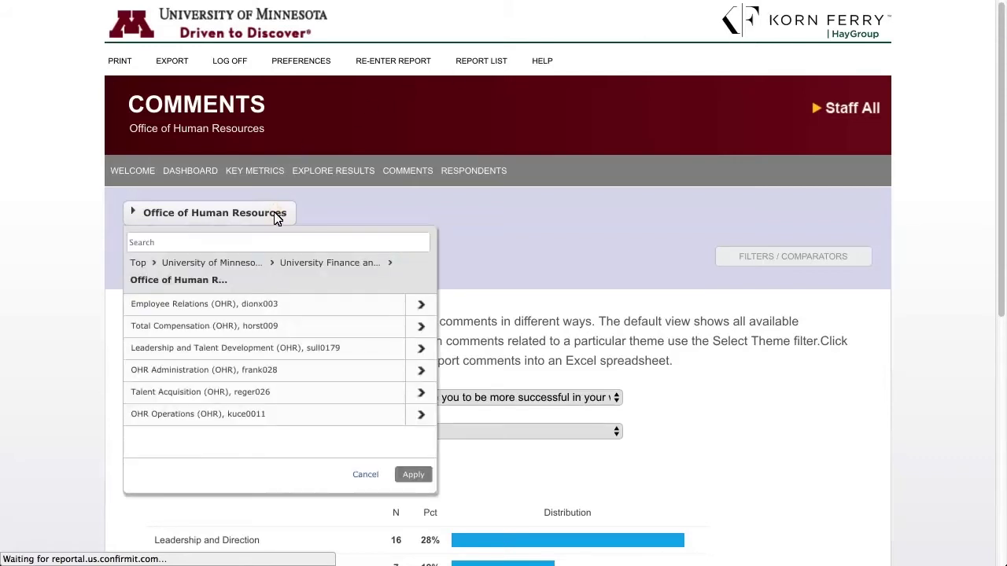
pyautogui.click(288, 350)
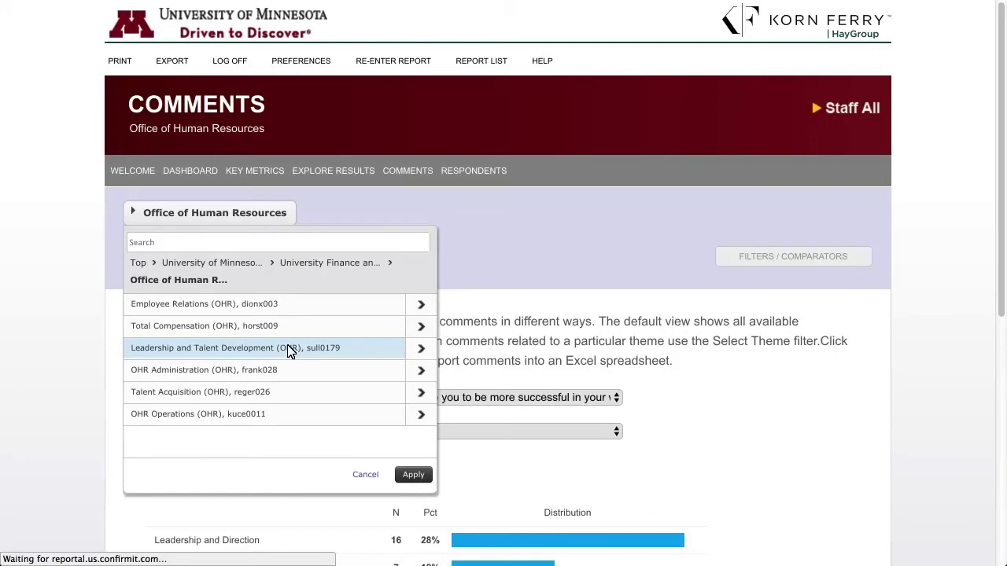
pyautogui.click(412, 474)
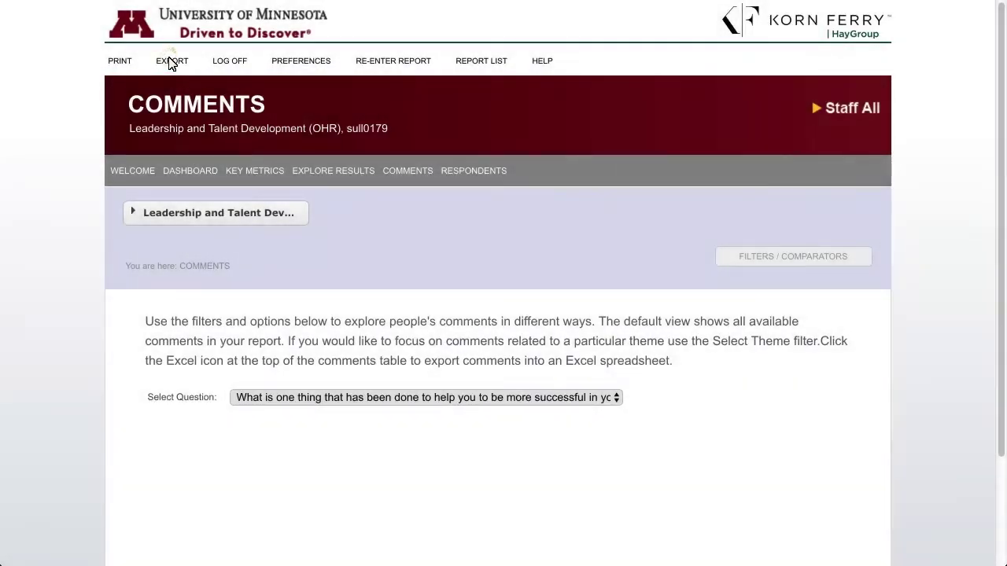
# Open the Export Report settings and keep PDF as the export format.
pyautogui.click(170, 60)
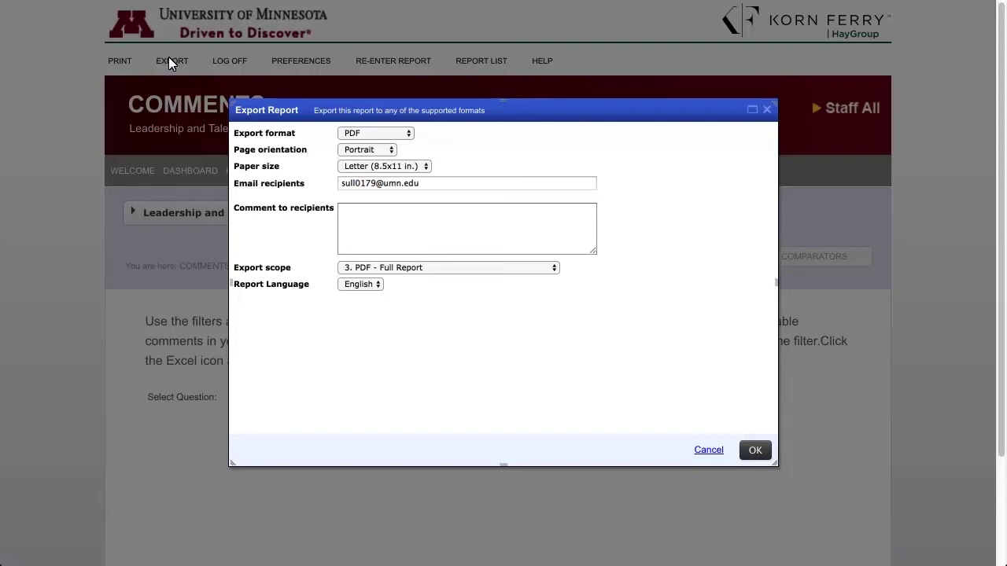
pyautogui.click(407, 133)
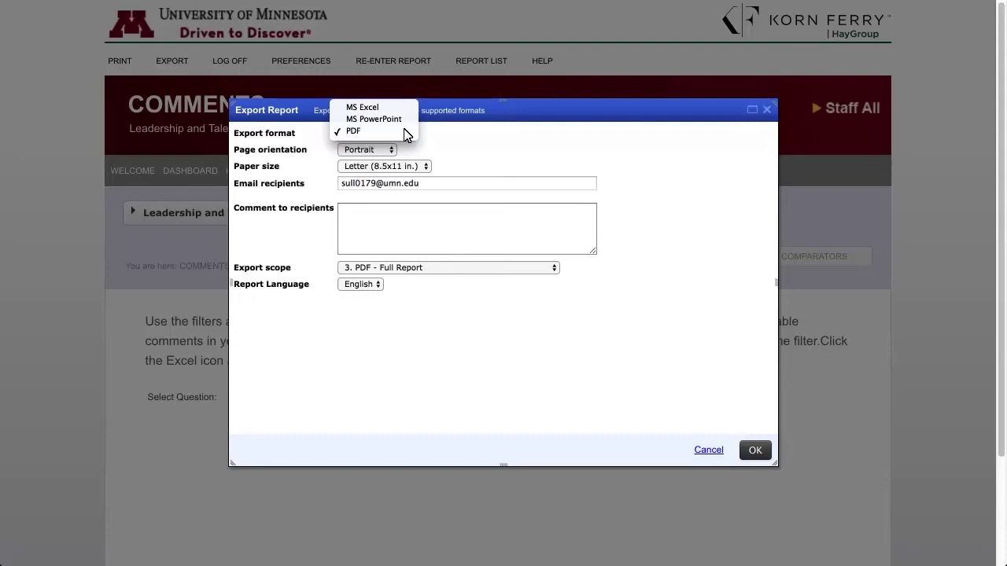
pyautogui.click(376, 133)
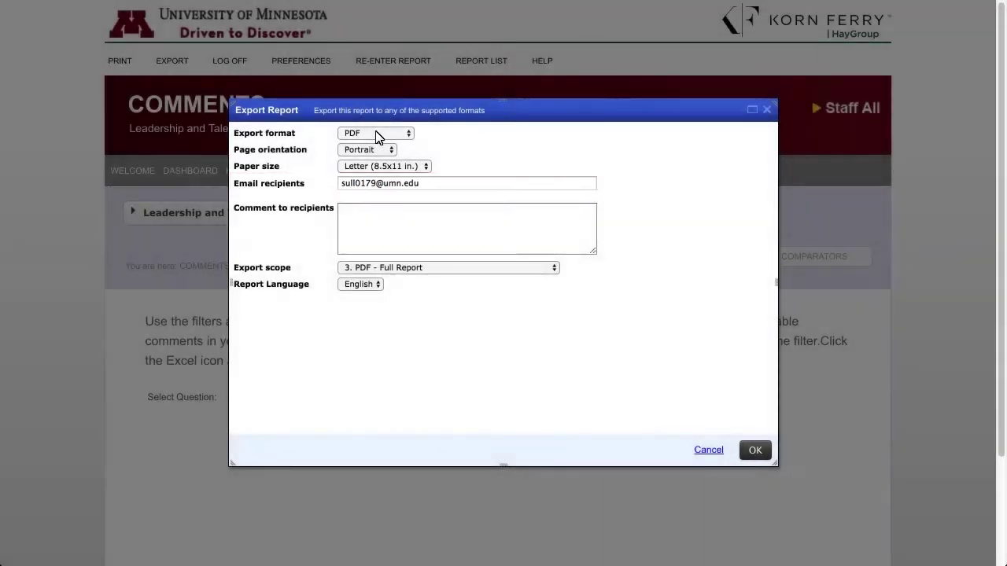
# Paste a second recipient's e-mail address and a comment describing the Leadership and Talent Development 2017 report.
pyautogui.click(424, 189)
pyautogui.press('super+v')
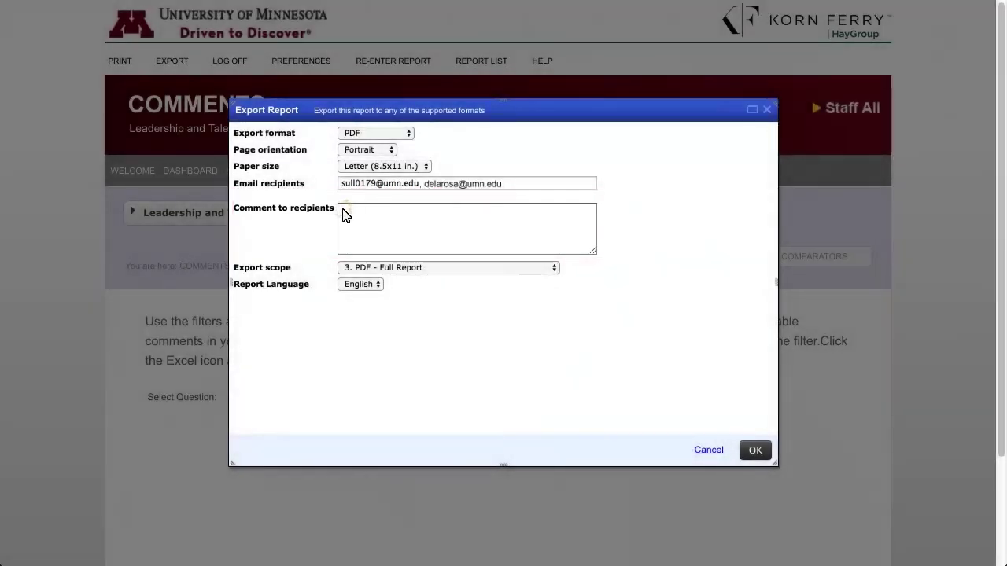
pyautogui.click(343, 216)
pyautogui.write('Leadership and Talent Development All Staff Employee Engagement Report - 2017.')
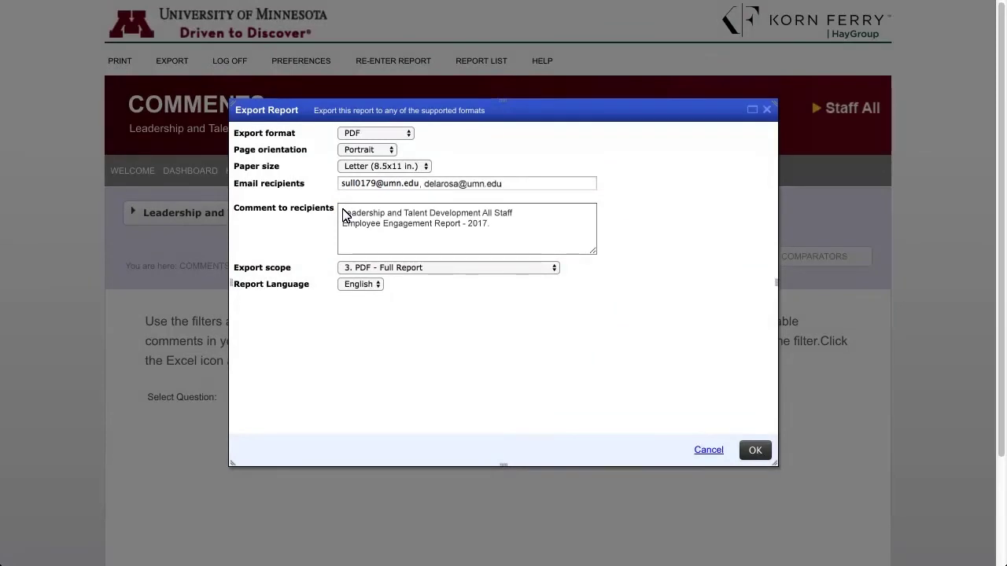